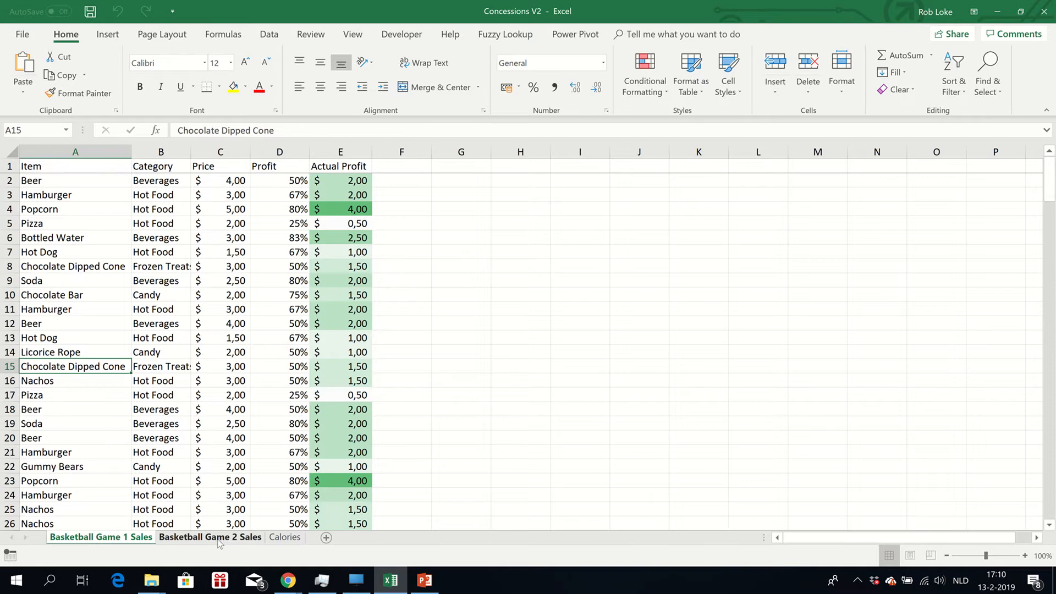
# - Turn the Basketball Game 1 Sales data, A1:E200, into a table with headers and bring it into Power Query
pyautogui.click(216, 539)
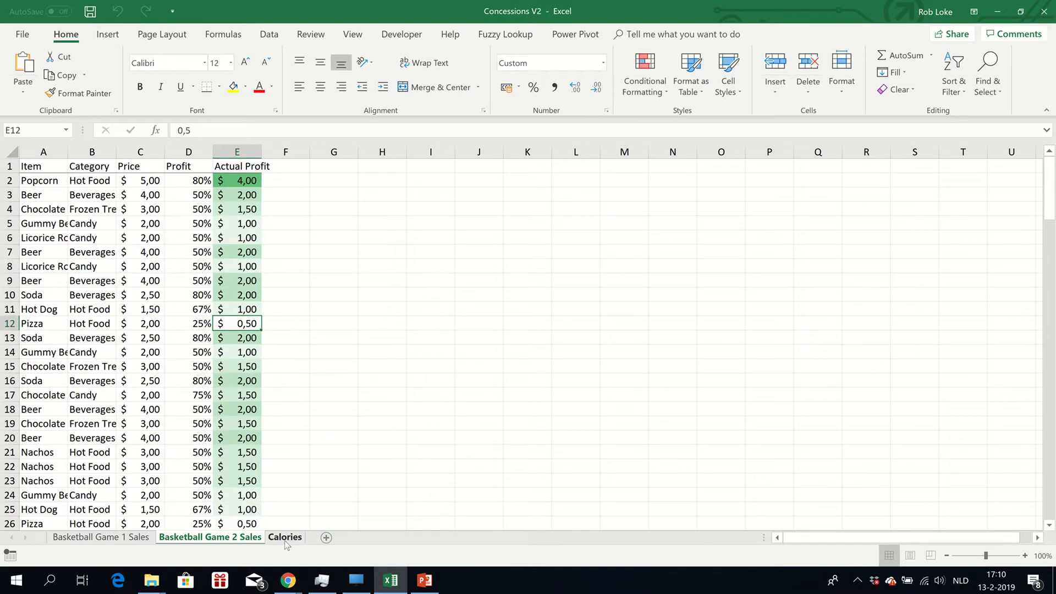
pyautogui.click(140, 539)
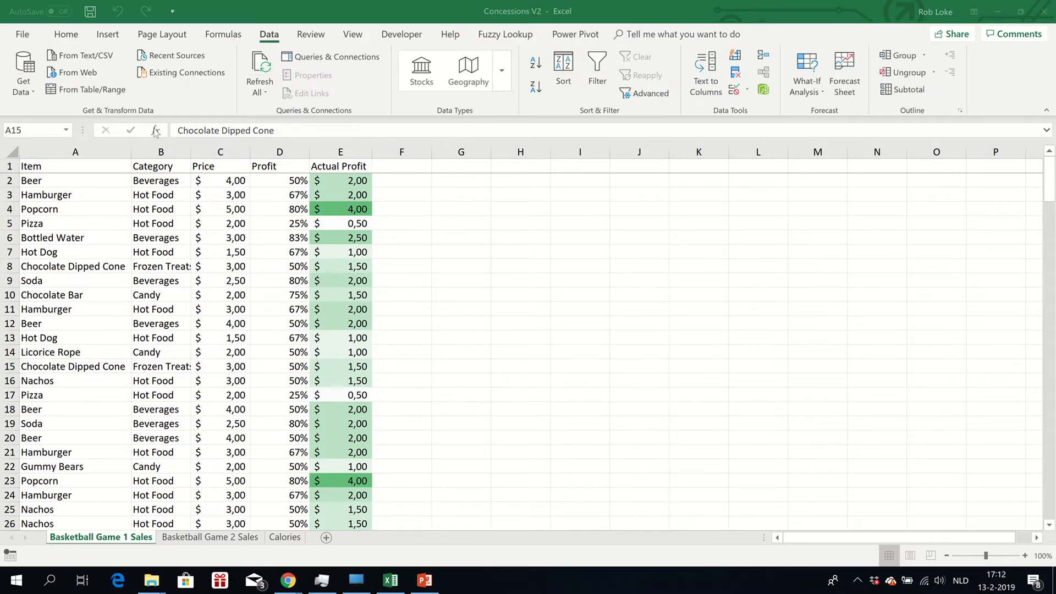
pyautogui.click(157, 354)
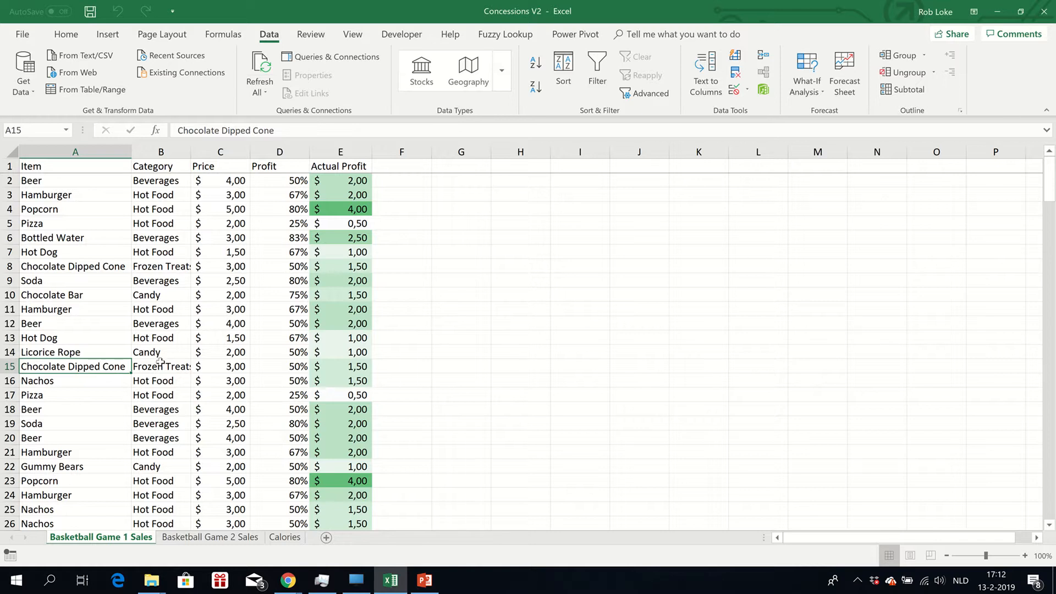
pyautogui.click(157, 352)
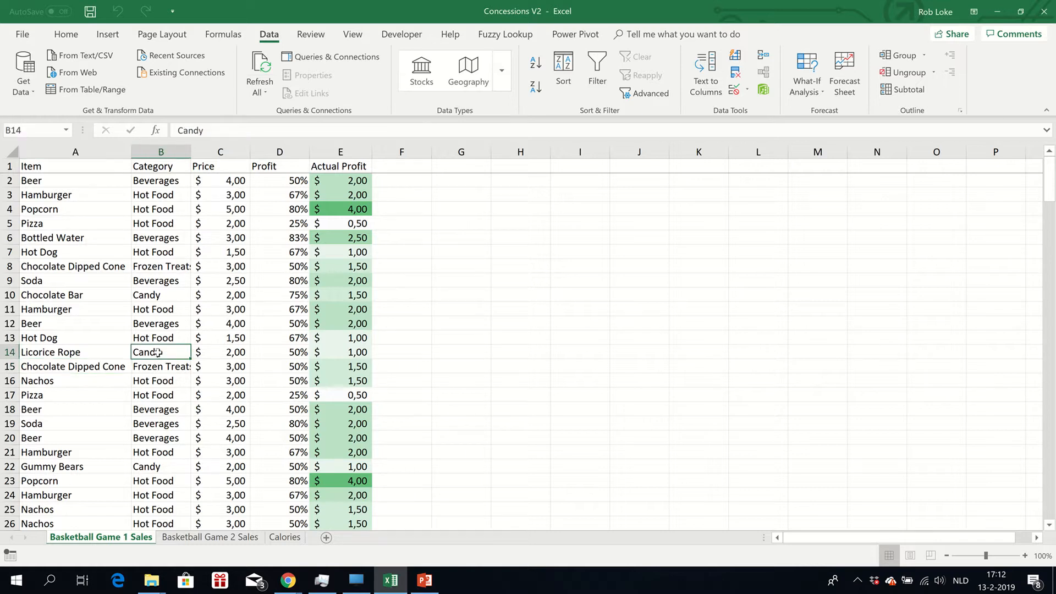
pyautogui.hotkey('ctrl', 'a')
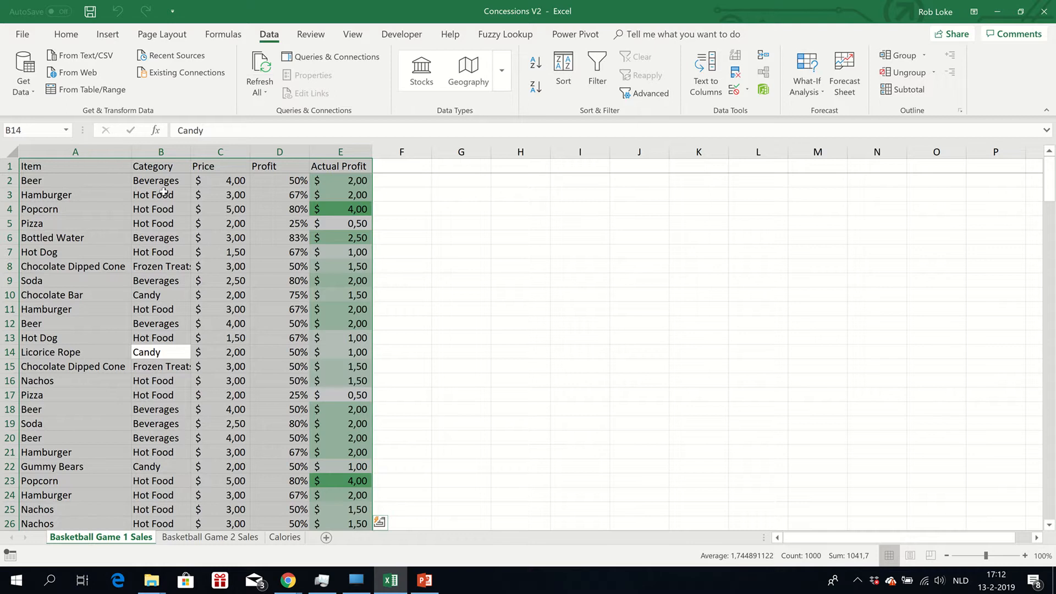
pyautogui.click(90, 92)
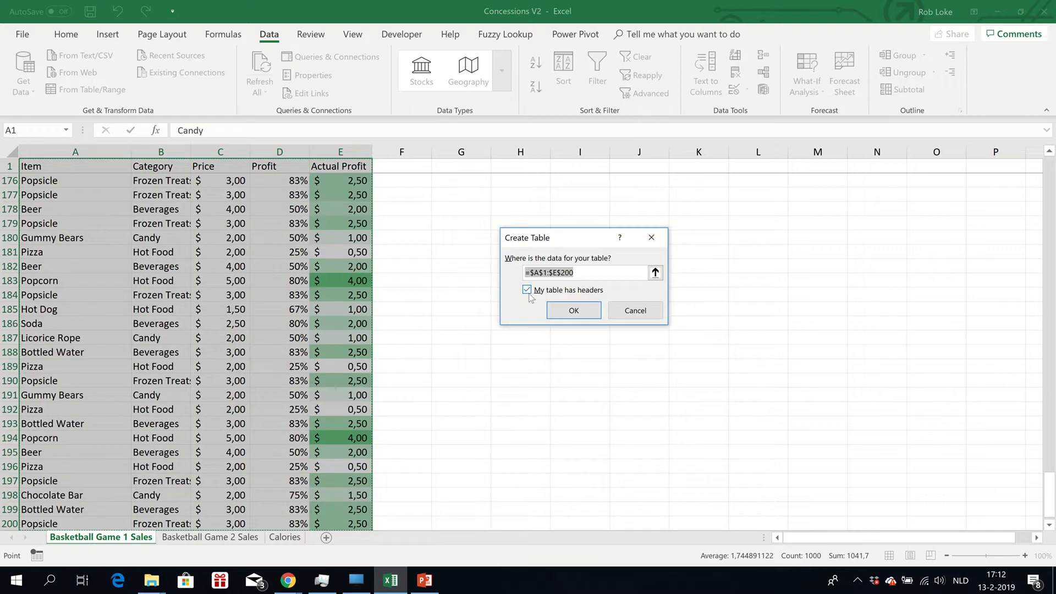
pyautogui.click(575, 310)
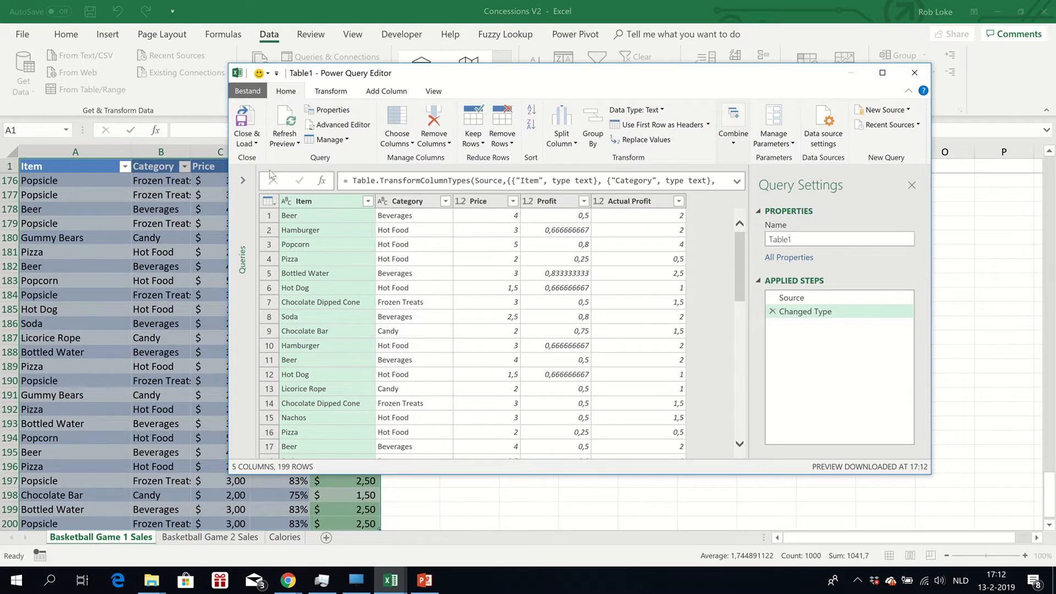
# - Close the Game 1 sales query and load it to the workbook as a connection only
pyautogui.click(254, 144)
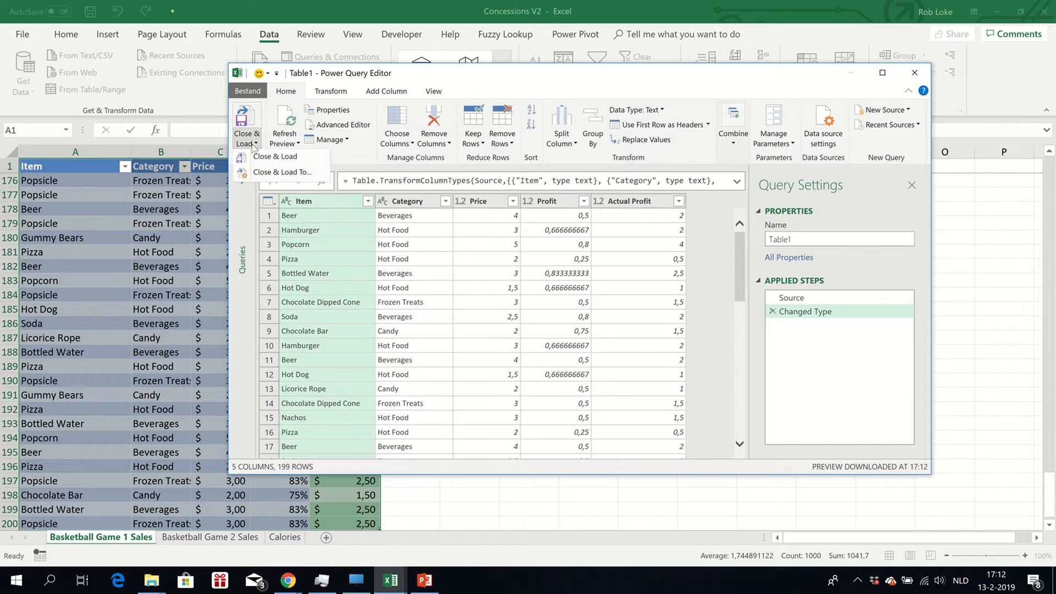
pyautogui.click(276, 173)
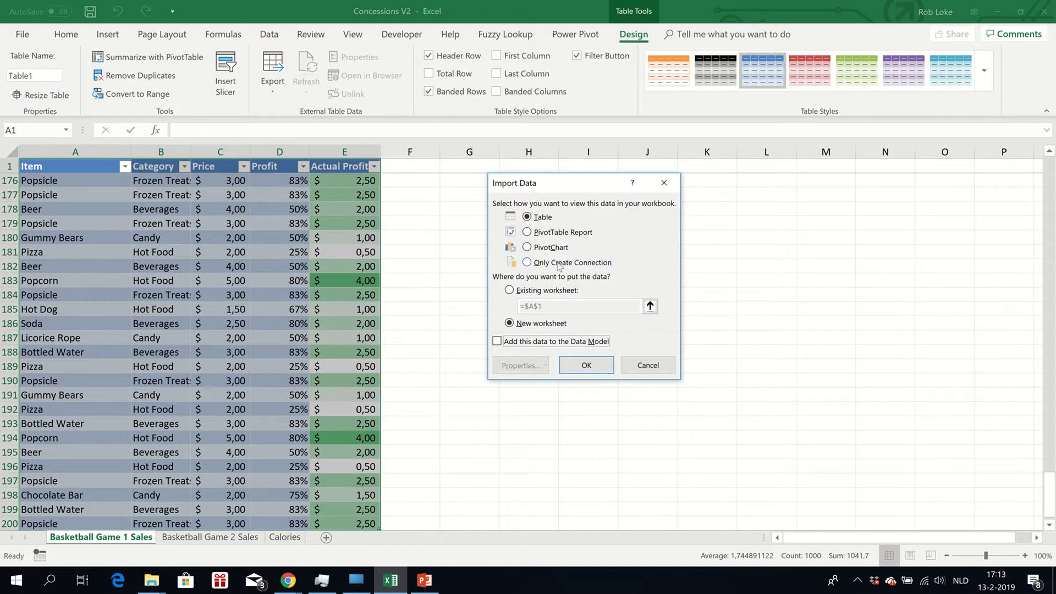
pyautogui.click(559, 263)
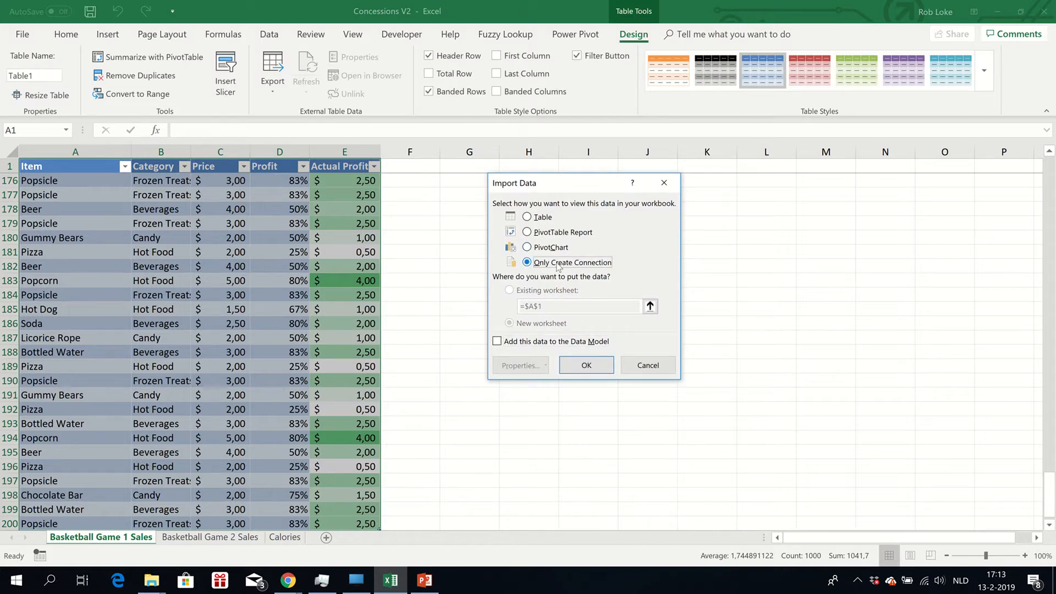
pyautogui.click(586, 365)
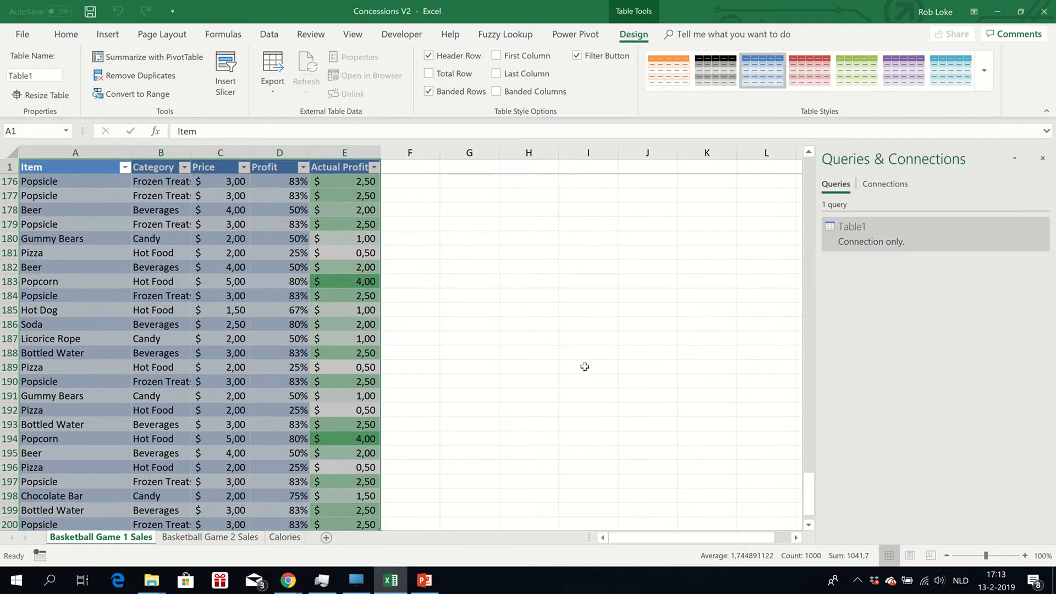
pyautogui.moveTo(861, 231)
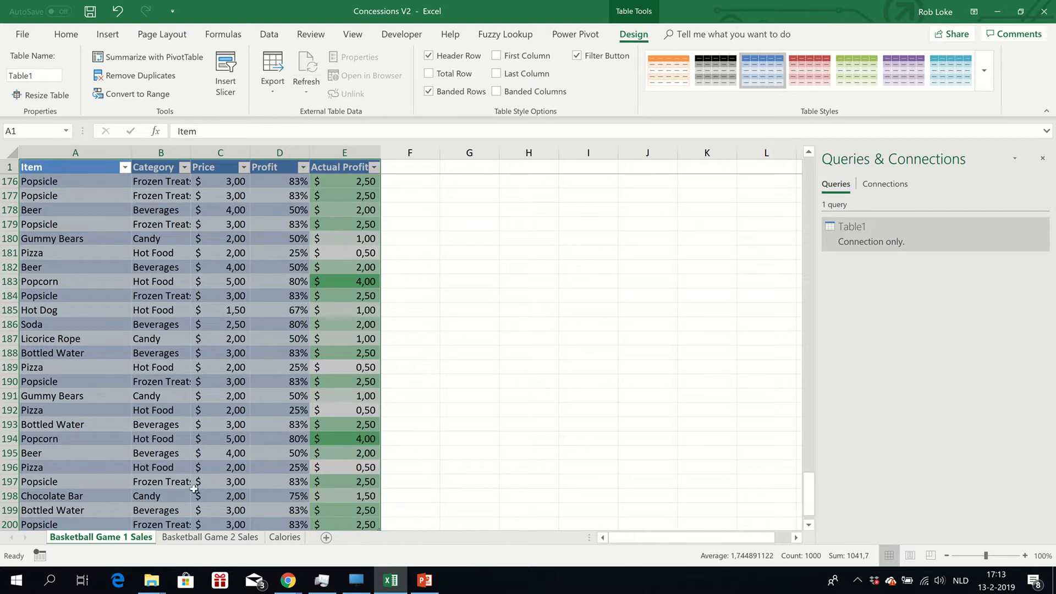
# - Turn the Basketball Game 2 Sales data, A1:E148, into a table with headers and bring it into Power Query
pyautogui.click(193, 538)
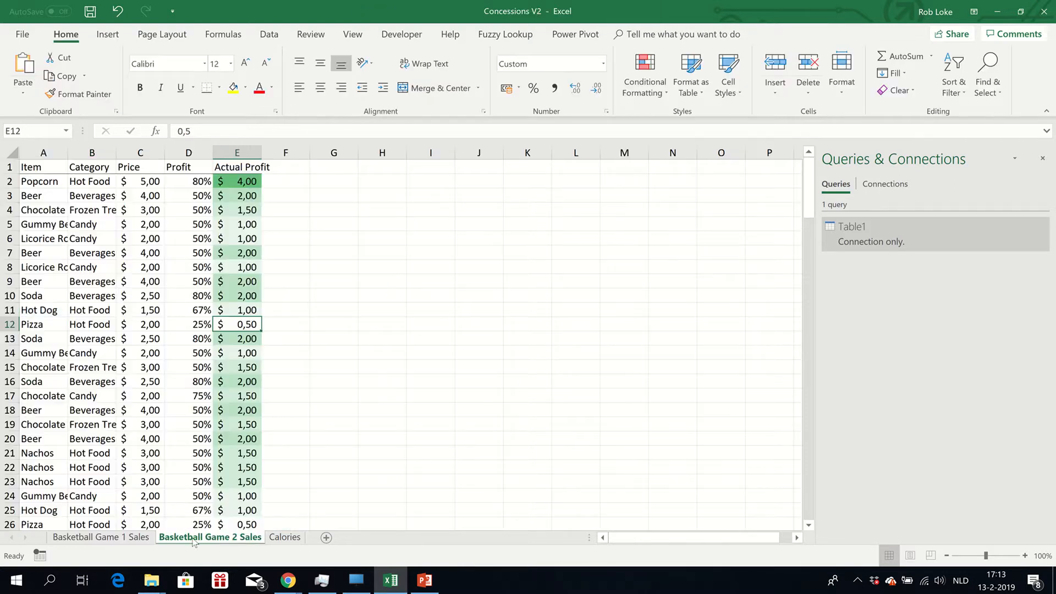
pyautogui.click(156, 370)
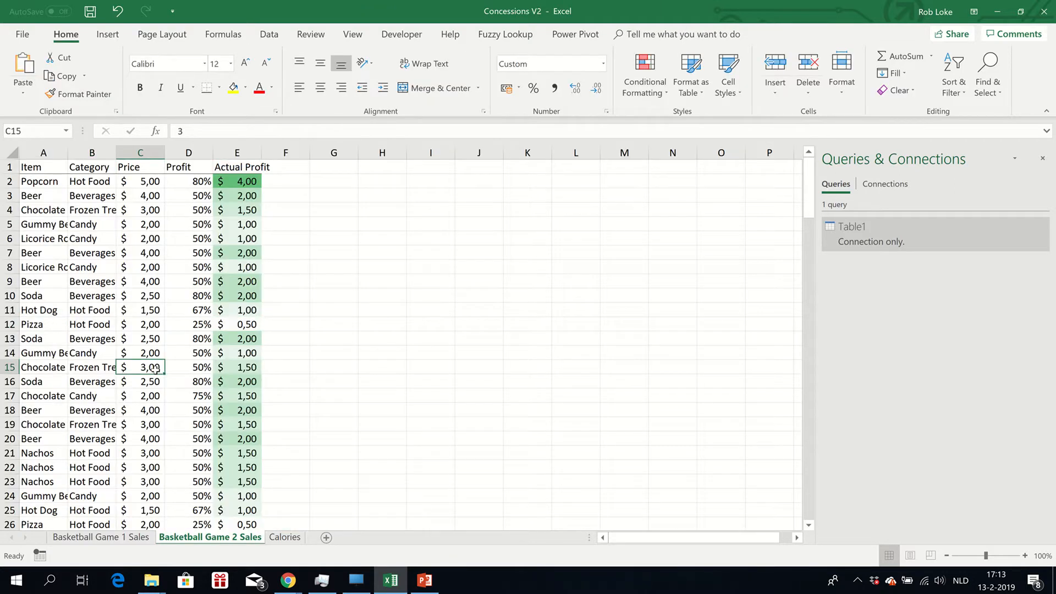
pyautogui.hotkey('ctrl', 'a')
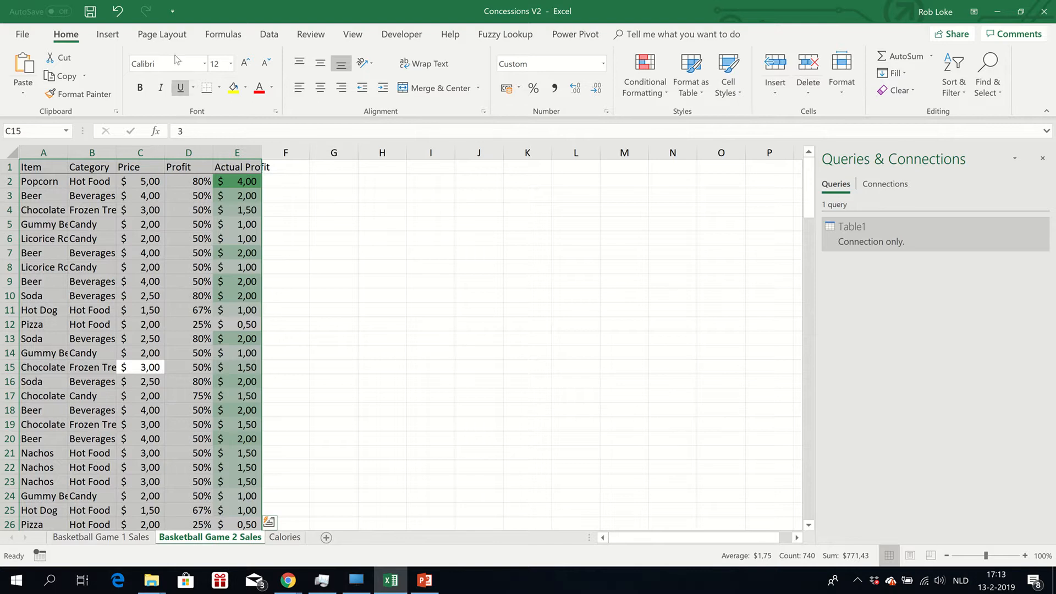
pyautogui.click(269, 35)
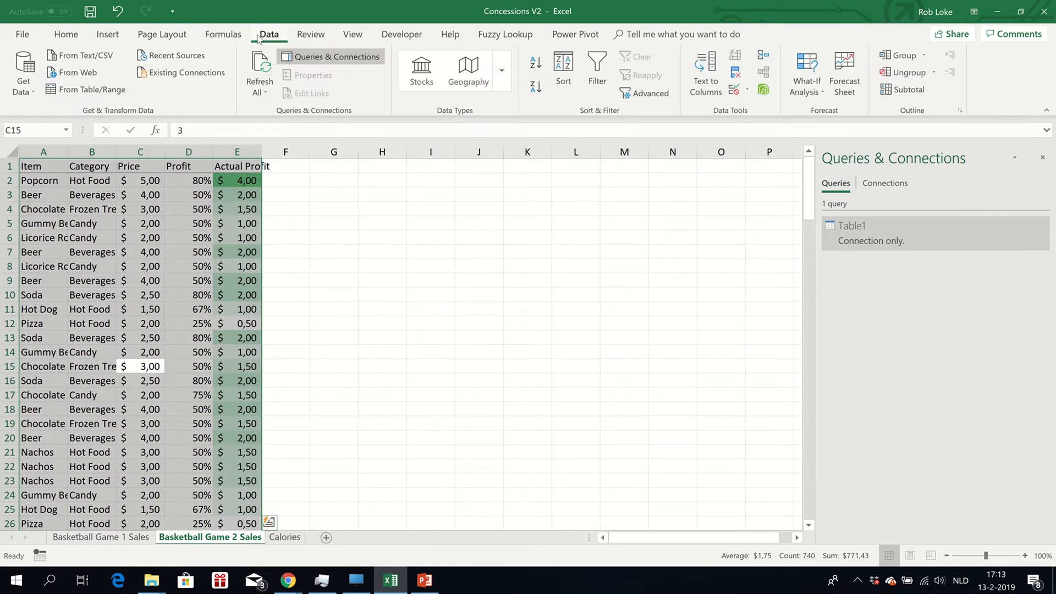
pyautogui.click(92, 91)
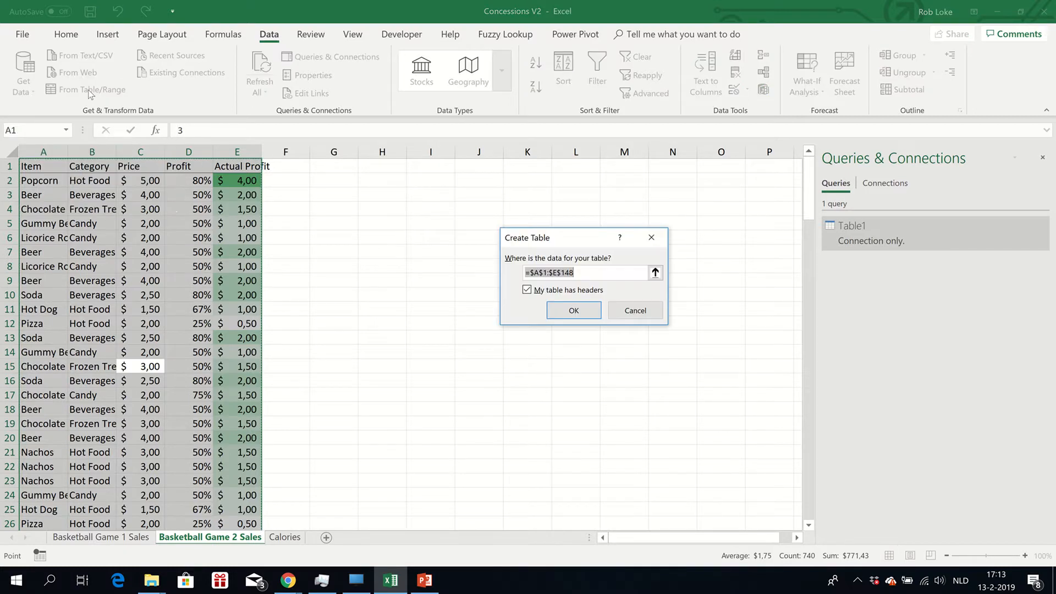
pyautogui.click(572, 311)
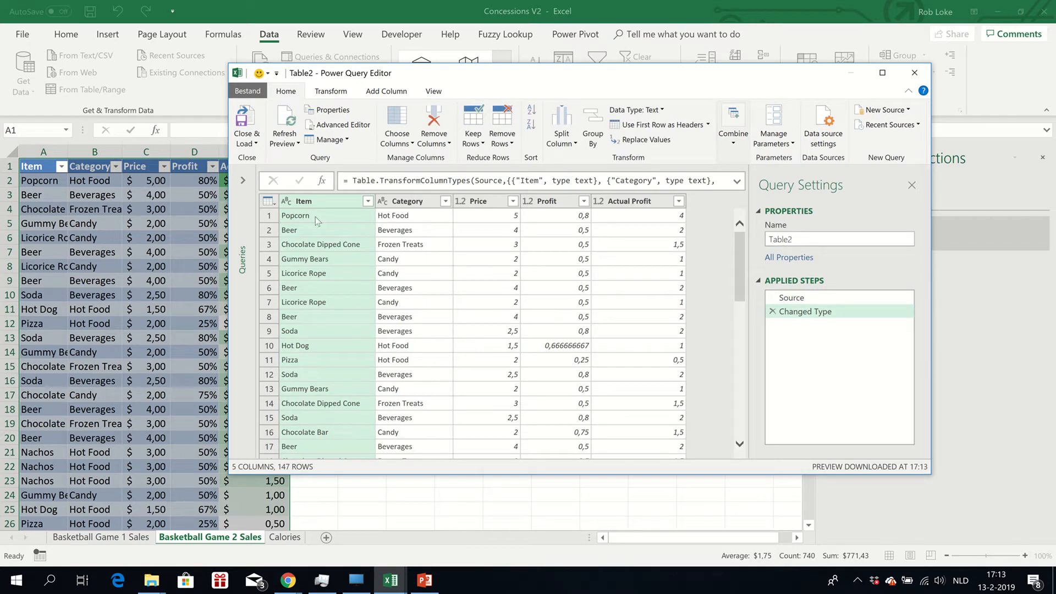
# - Close the Game 2 sales query and load it to the workbook as a connection only
pyautogui.click(246, 139)
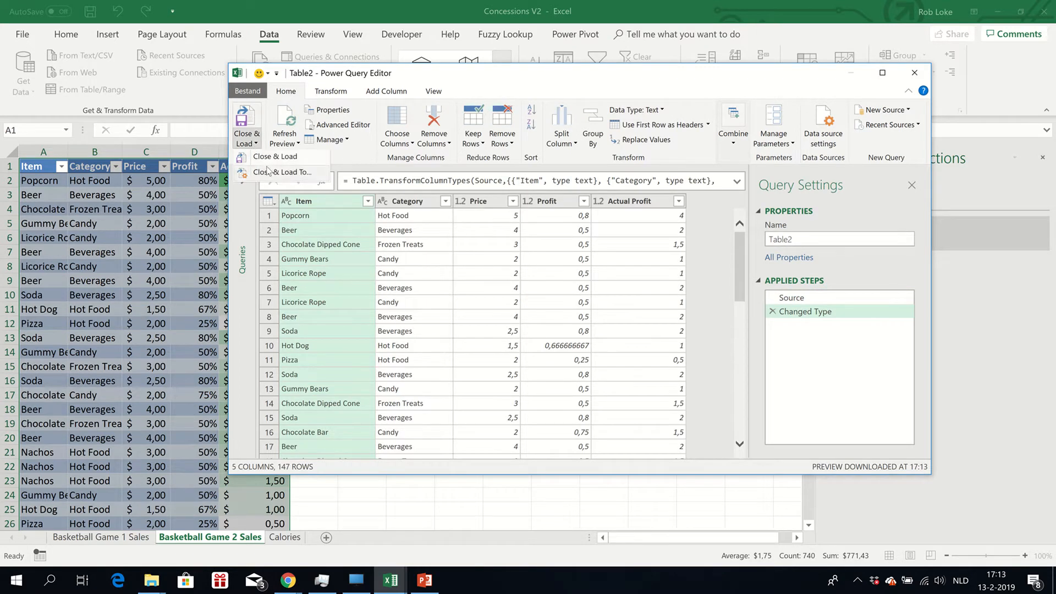
pyautogui.click(268, 171)
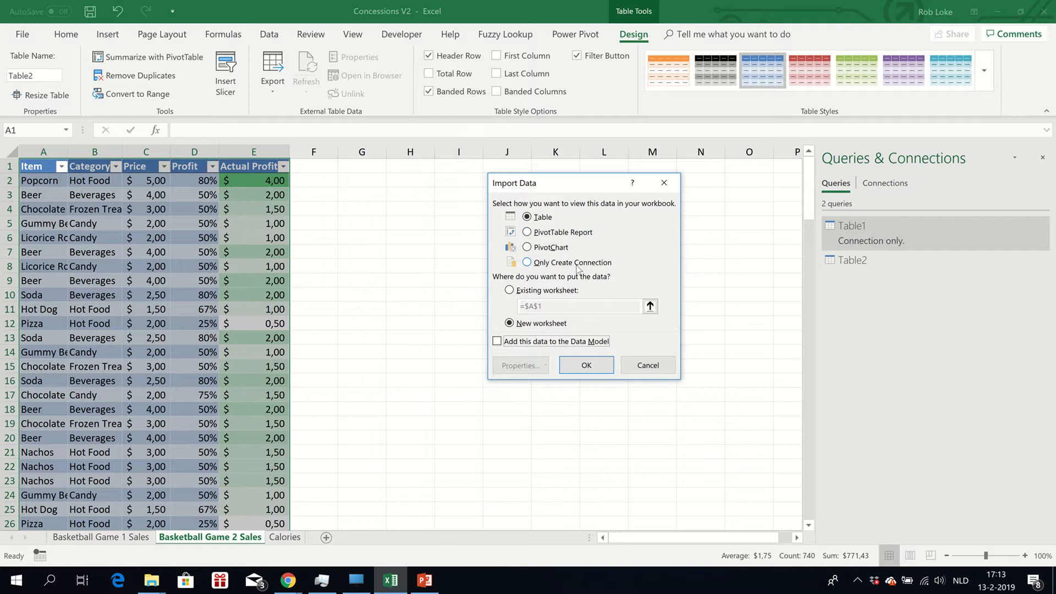
pyautogui.click(578, 263)
pyautogui.click(599, 365)
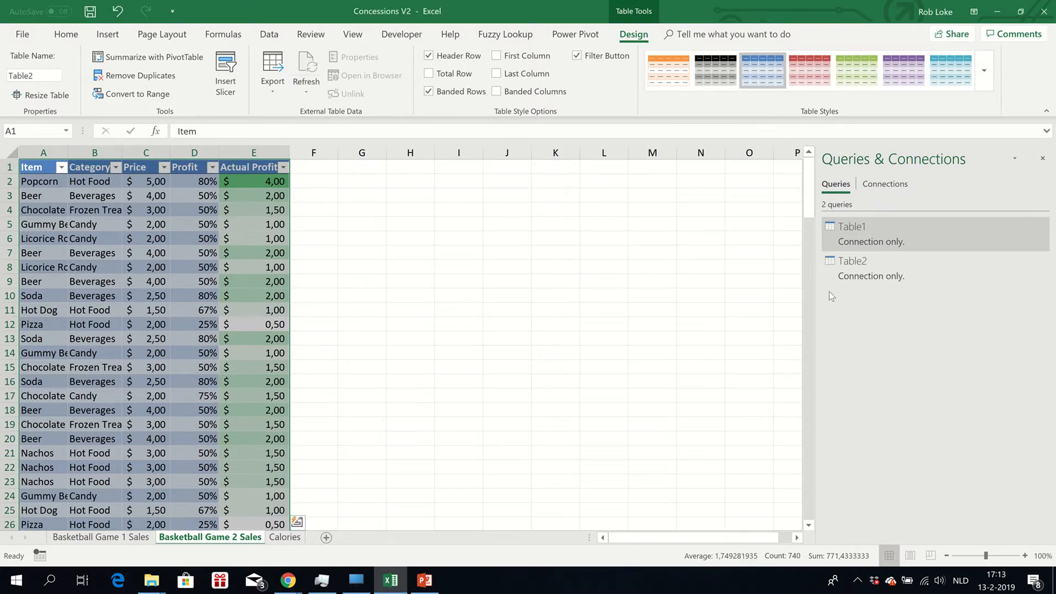
pyautogui.moveTo(831, 285)
# - Combine the two sales queries with Append, using Table1 as the primary table and Table2 as the table appended to it
pyautogui.click(267, 36)
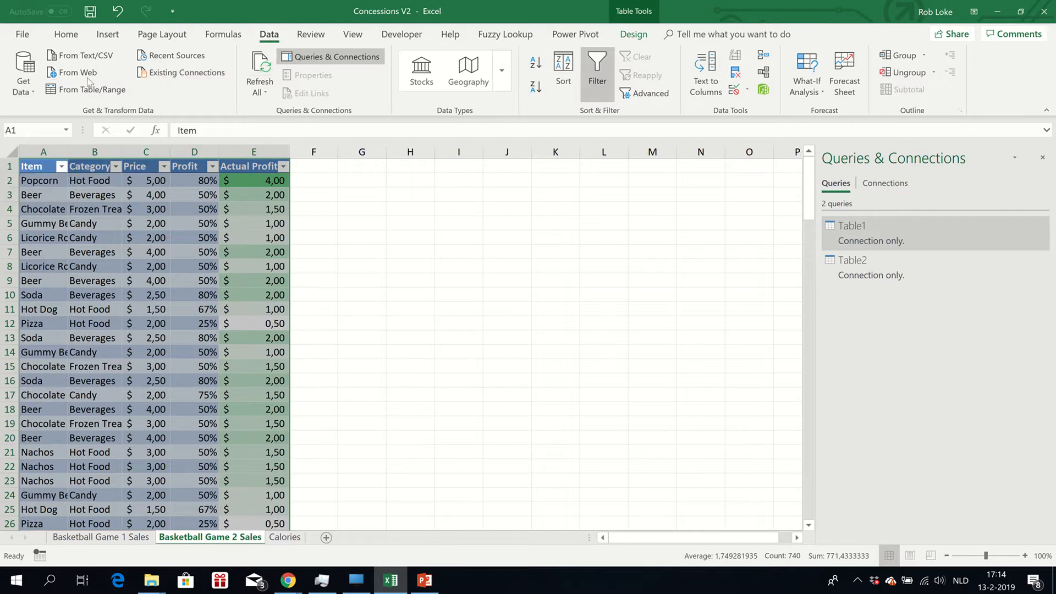
pyautogui.click(23, 74)
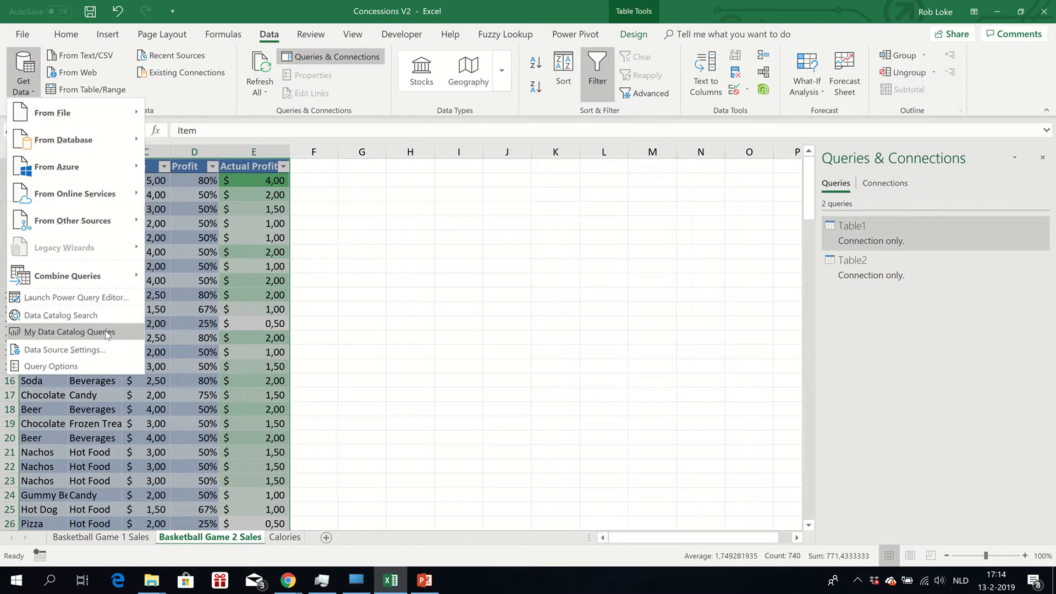
pyautogui.moveTo(97, 283)
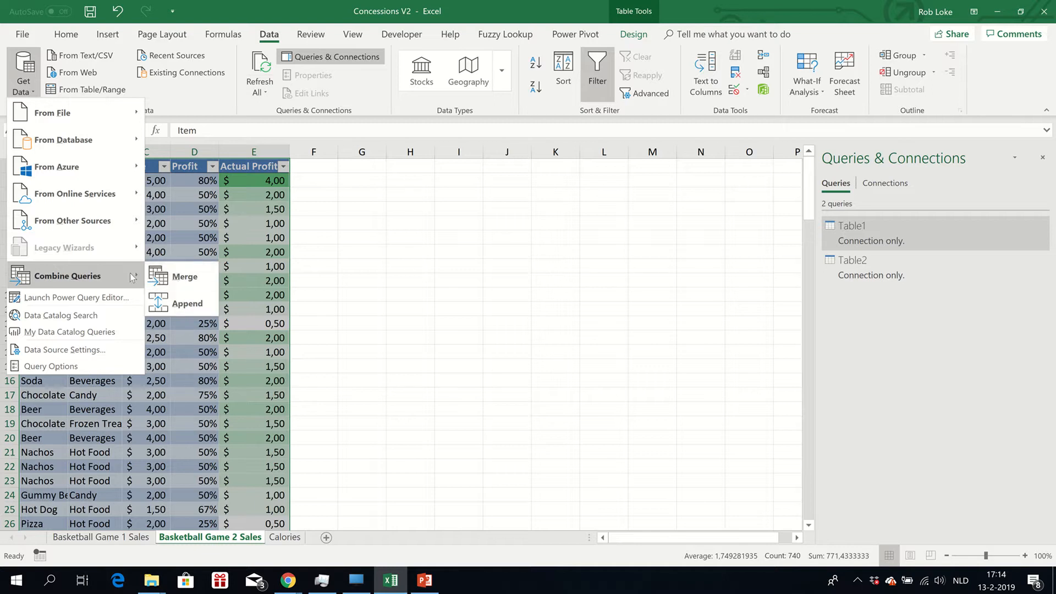
pyautogui.click(186, 309)
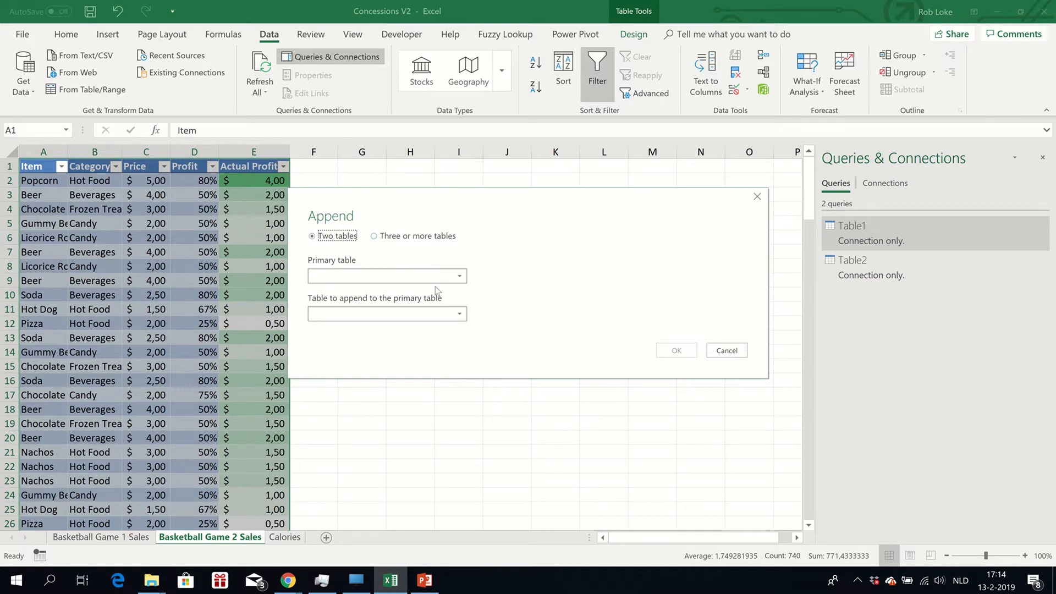
pyautogui.click(461, 277)
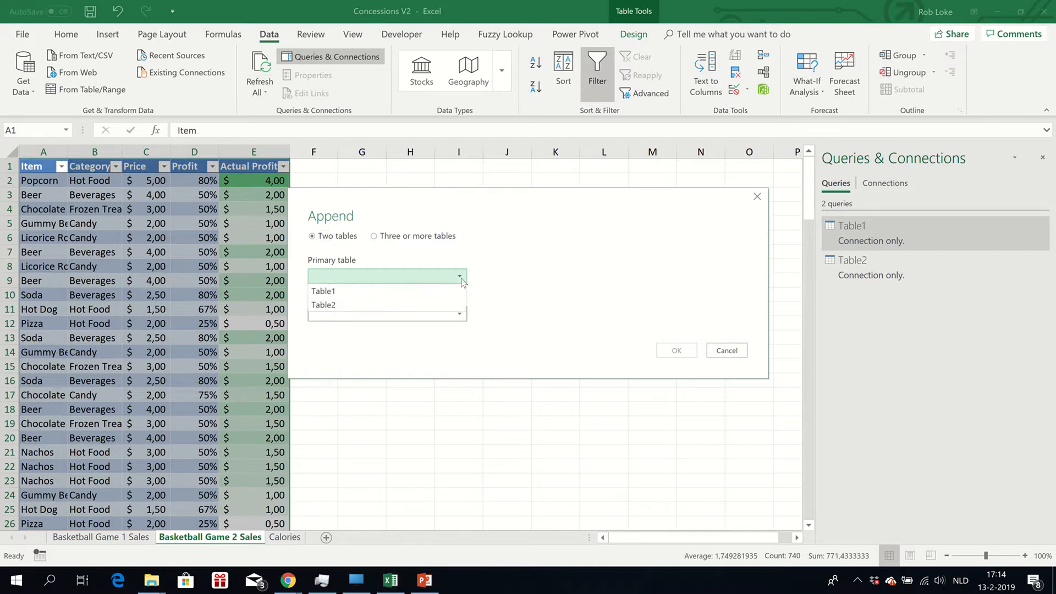
pyautogui.click(428, 291)
pyautogui.click(462, 313)
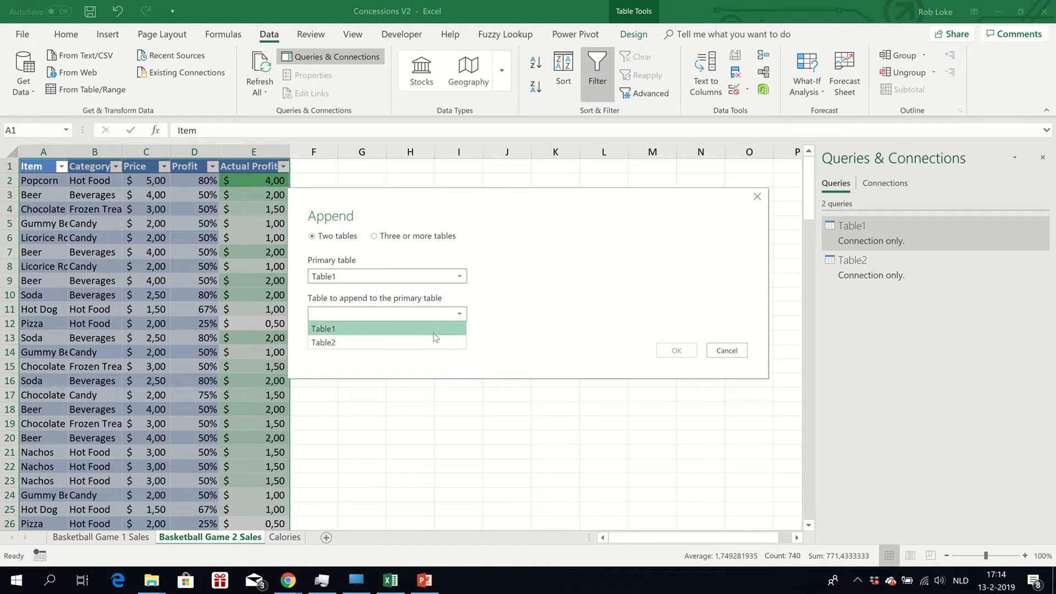
pyautogui.click(433, 344)
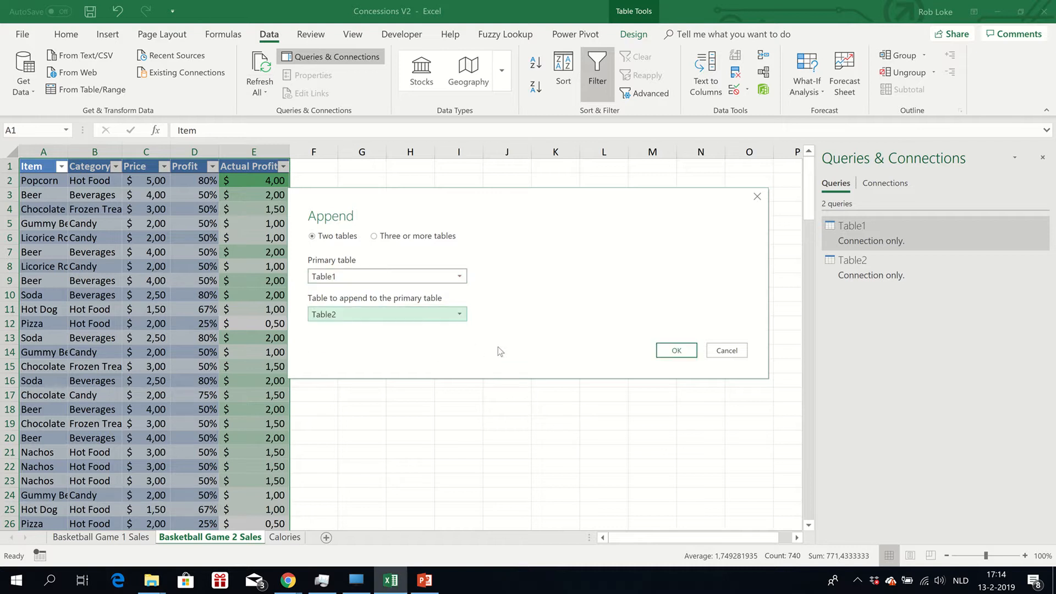
pyautogui.click(675, 352)
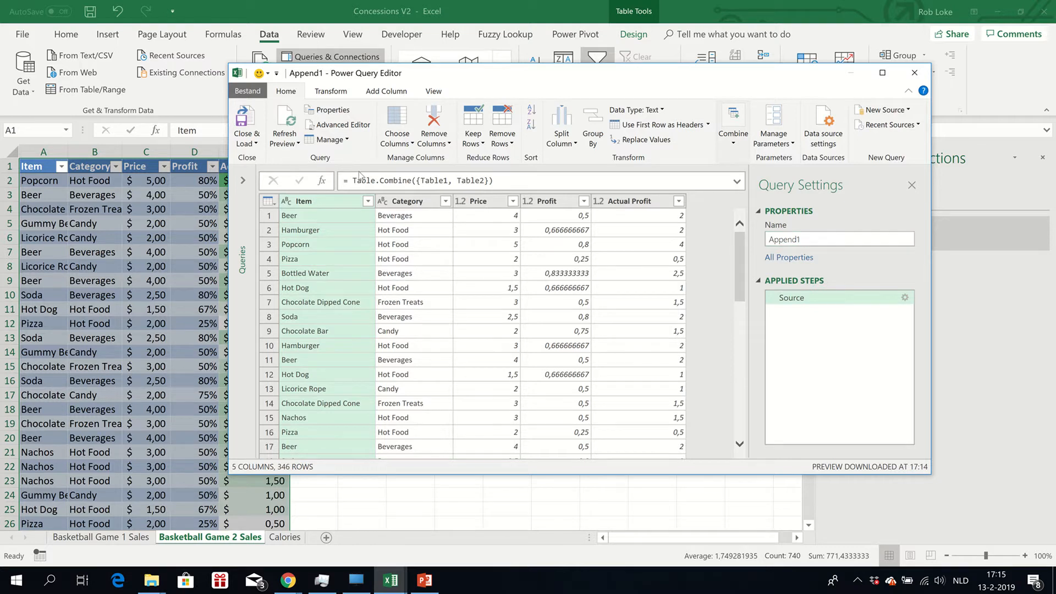
# - Close the appended sales query and load it to the workbook as a connection only
pyautogui.click(244, 143)
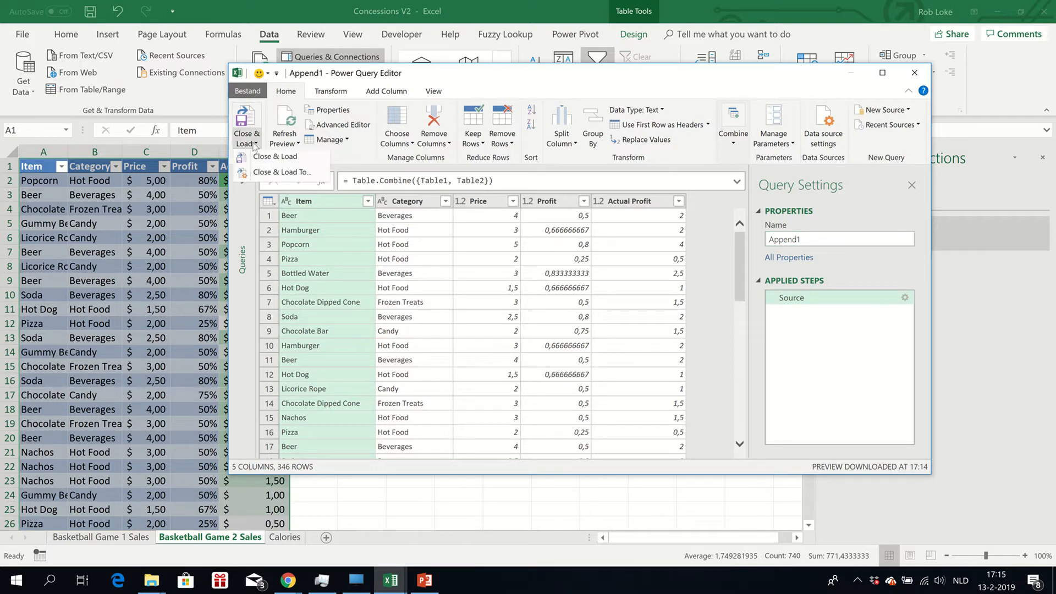
pyautogui.click(262, 173)
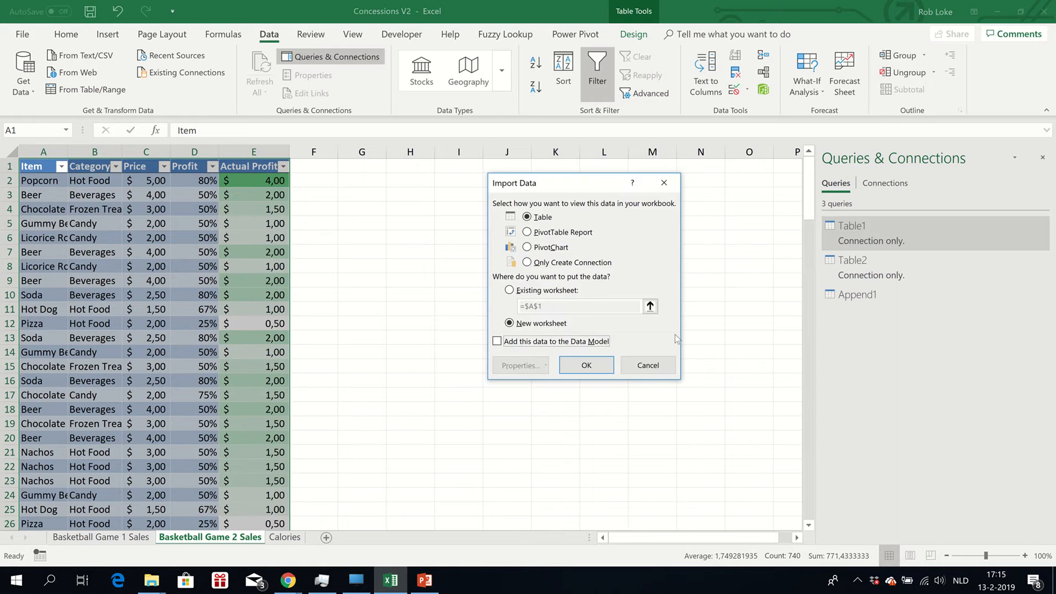
pyautogui.click(556, 264)
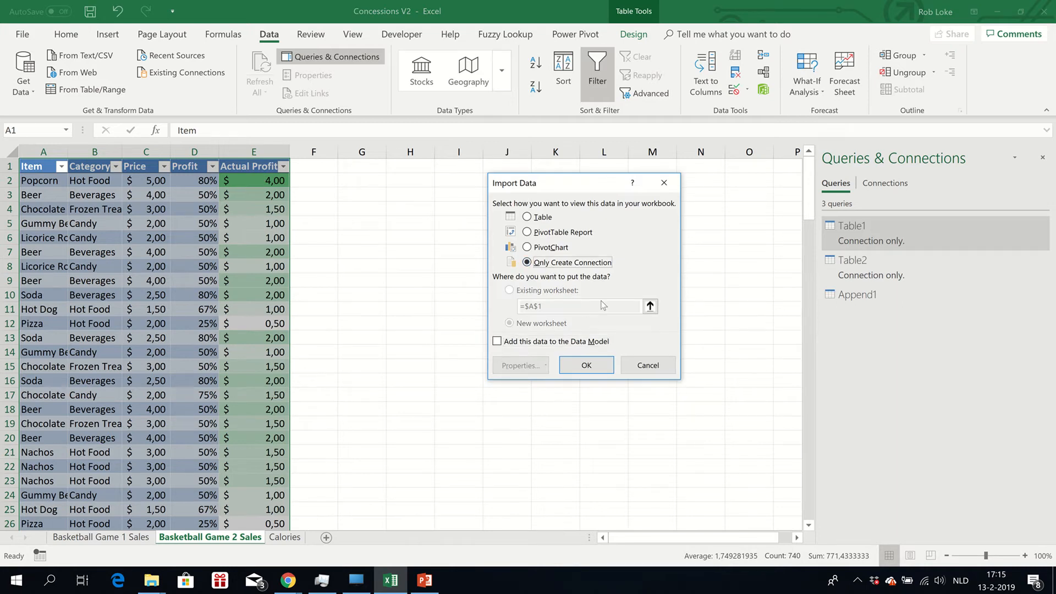
pyautogui.click(594, 372)
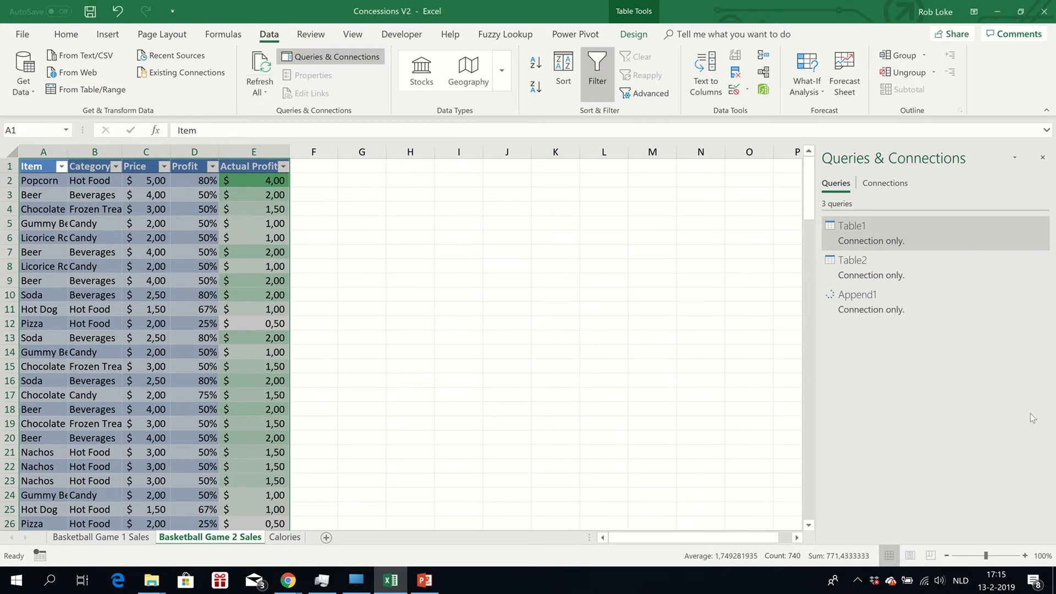
pyautogui.moveTo(857, 229)
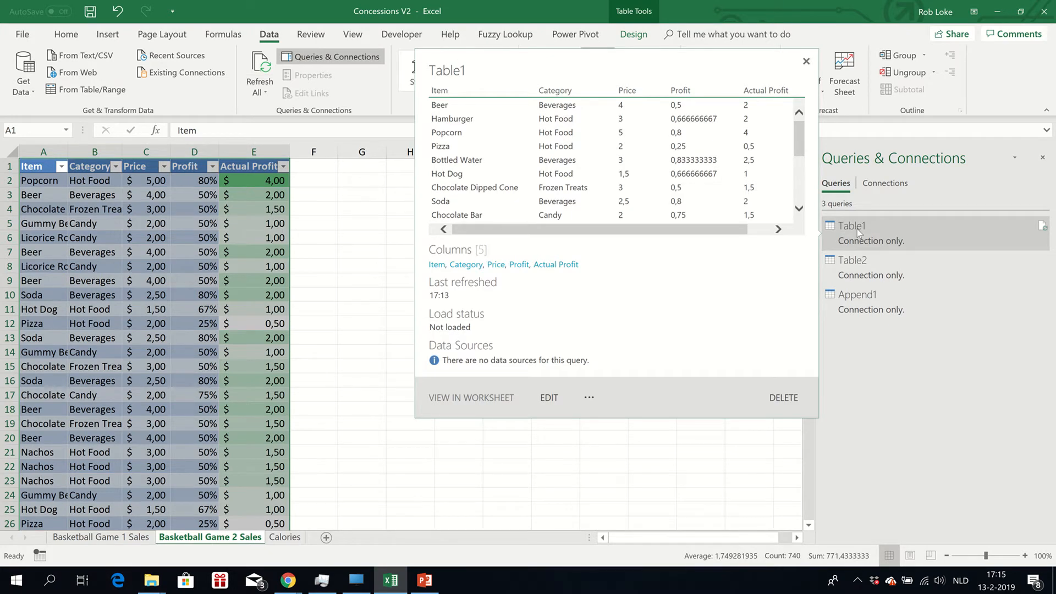
pyautogui.moveTo(859, 271)
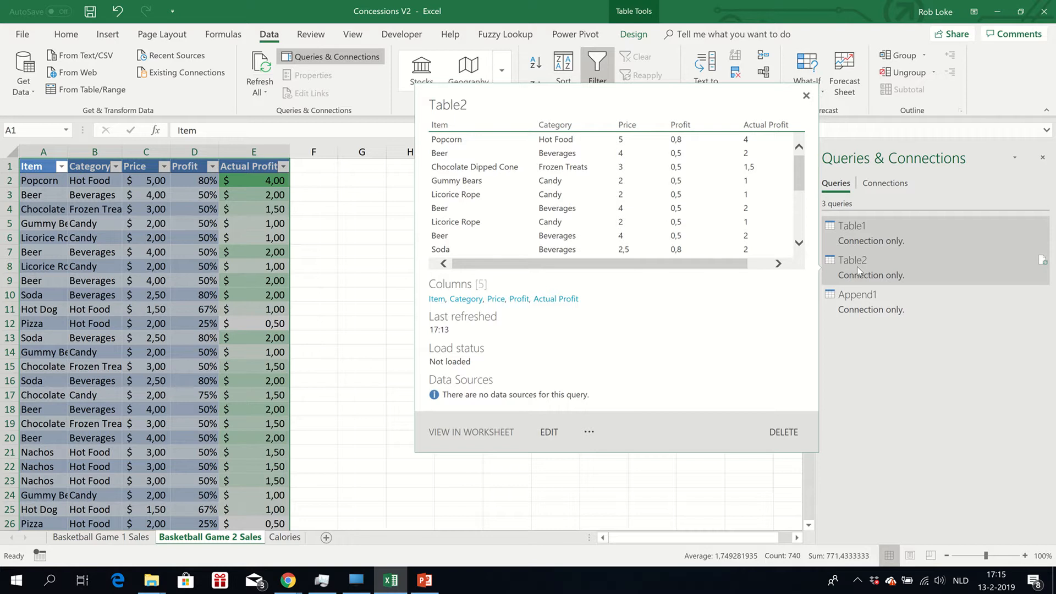
# - Load the existing Append1 query connection as a table on a new worksheet
pyautogui.moveTo(867, 313)
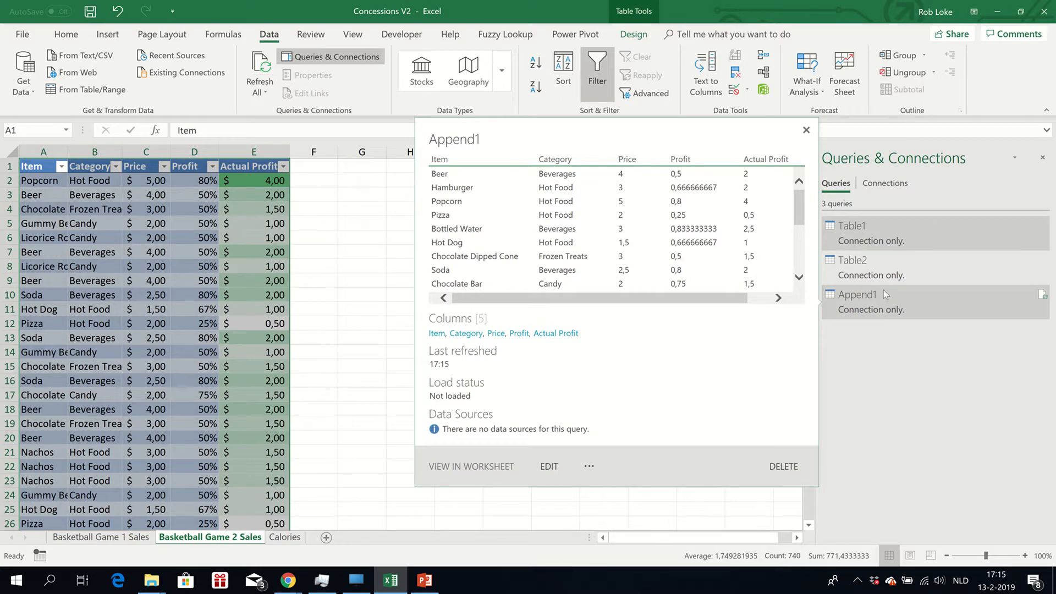
pyautogui.moveTo(886, 266)
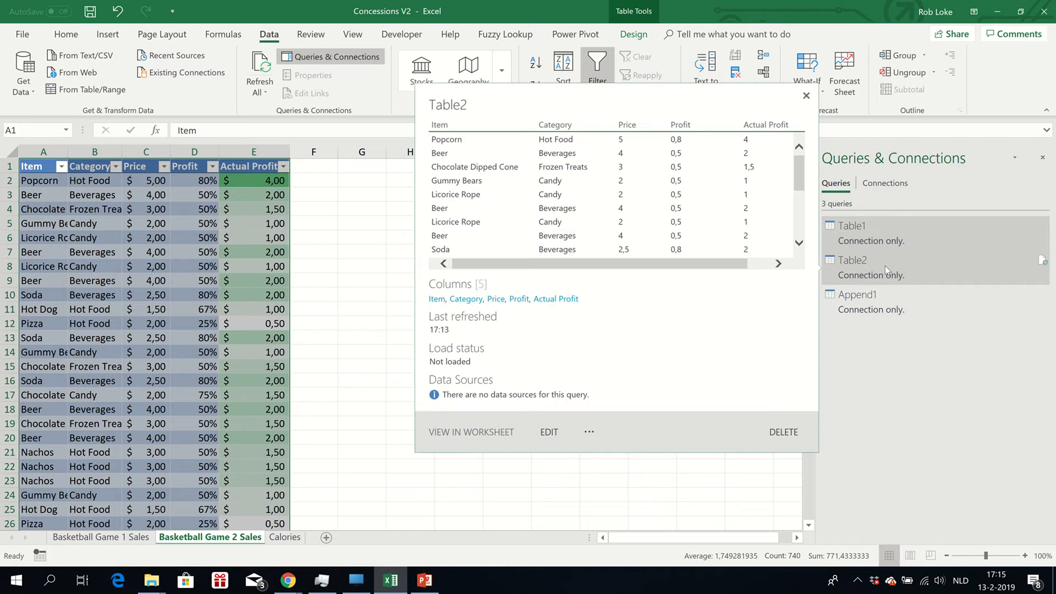
pyautogui.moveTo(884, 238)
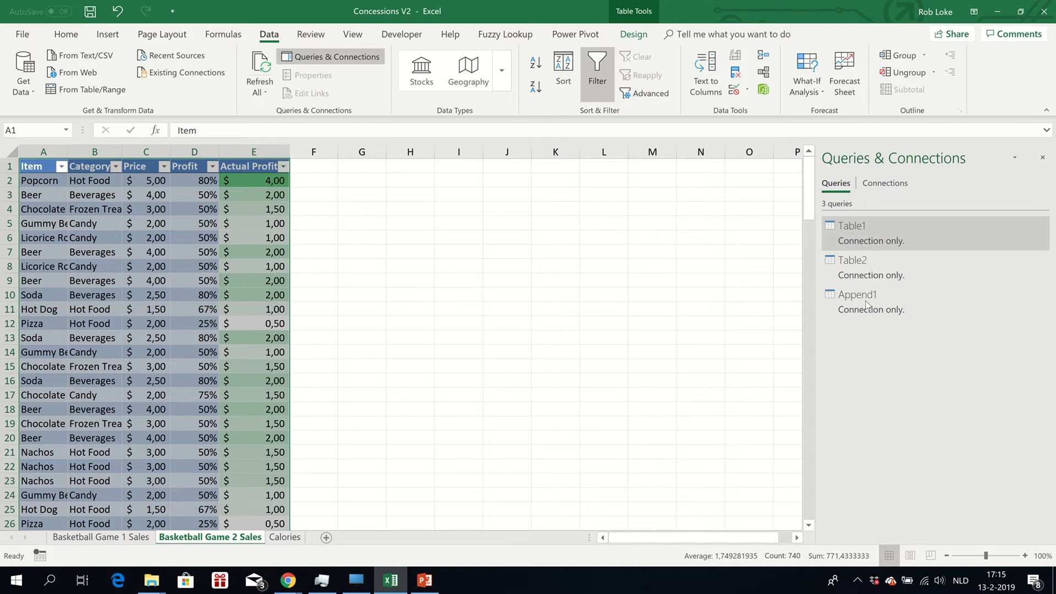
pyautogui.moveTo(883, 298)
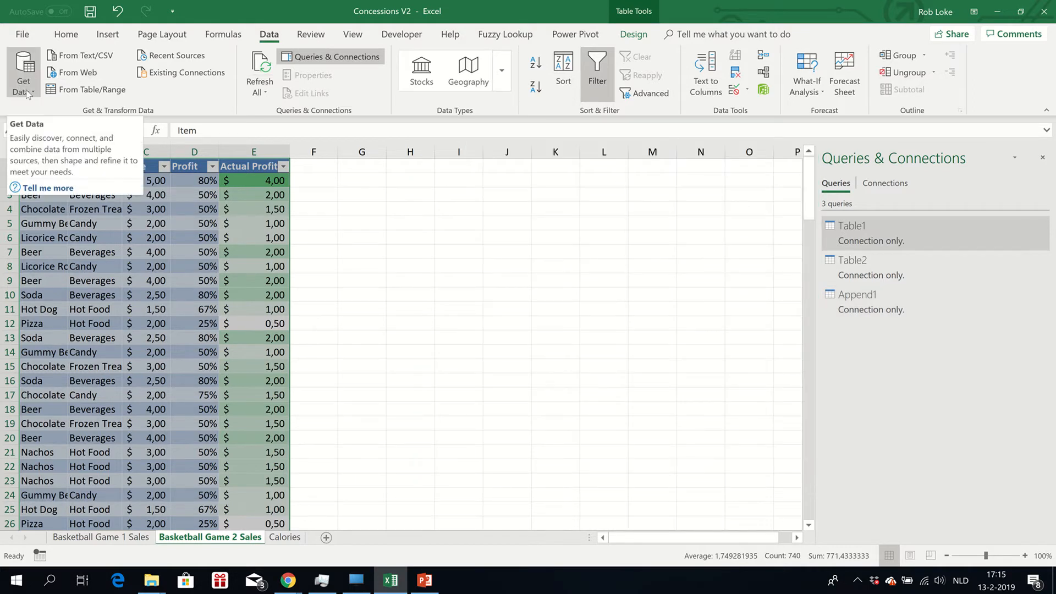
pyautogui.click(182, 78)
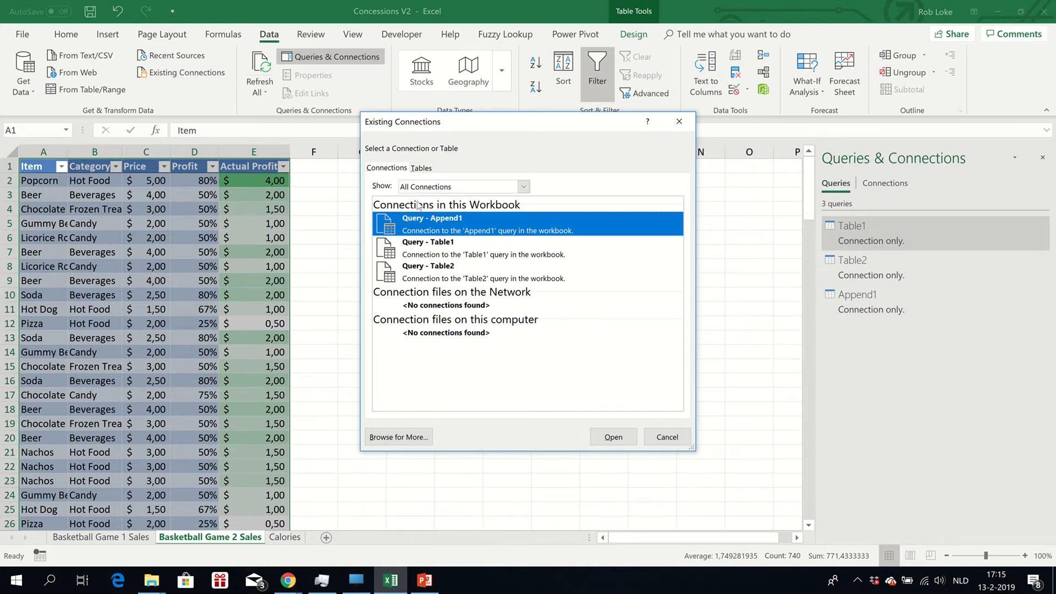
pyautogui.doubleClick(451, 227)
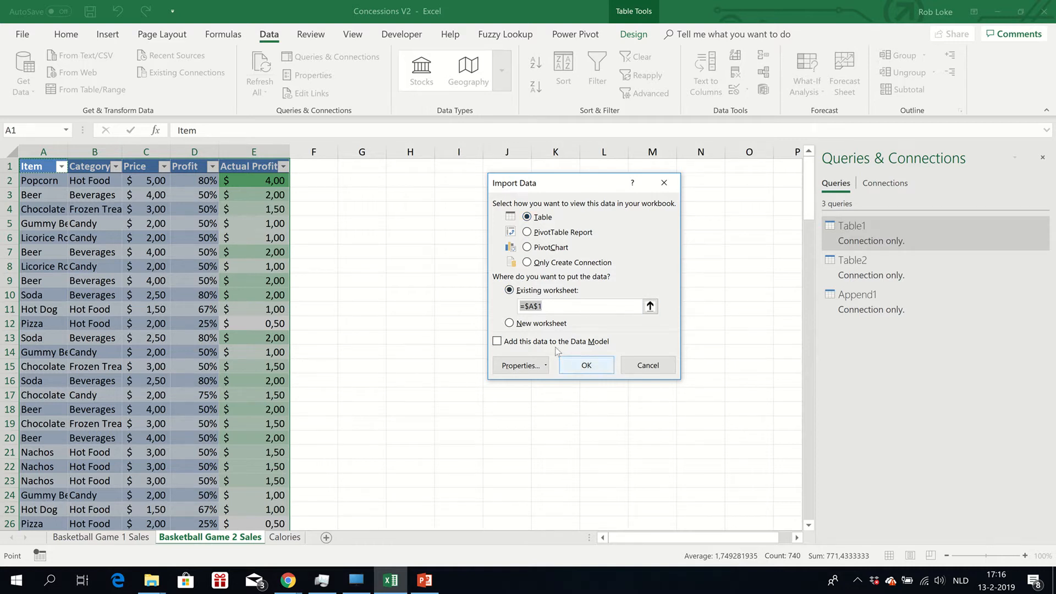
pyautogui.click(541, 324)
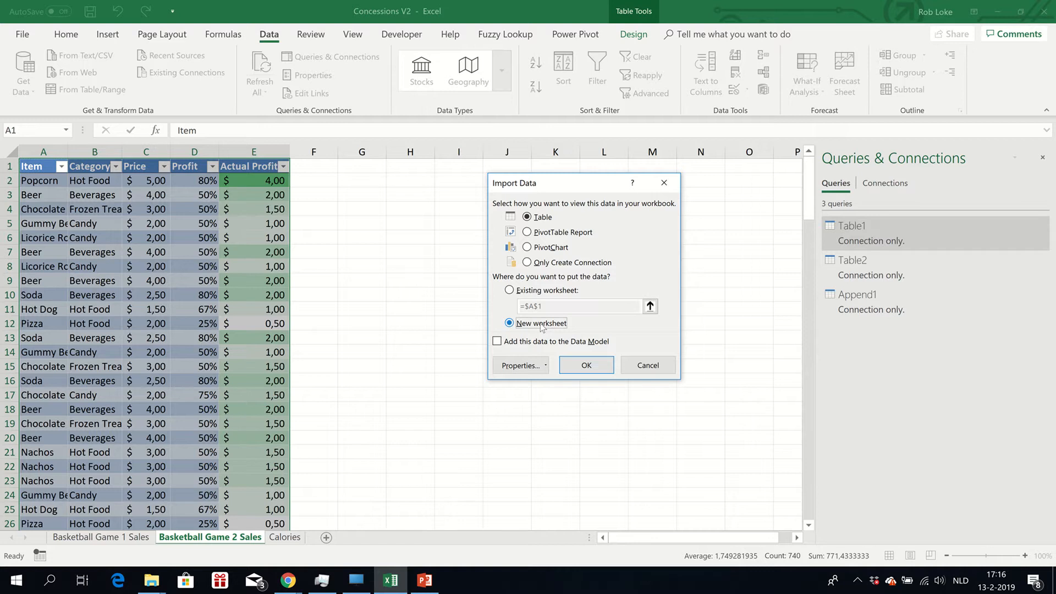
pyautogui.click(586, 366)
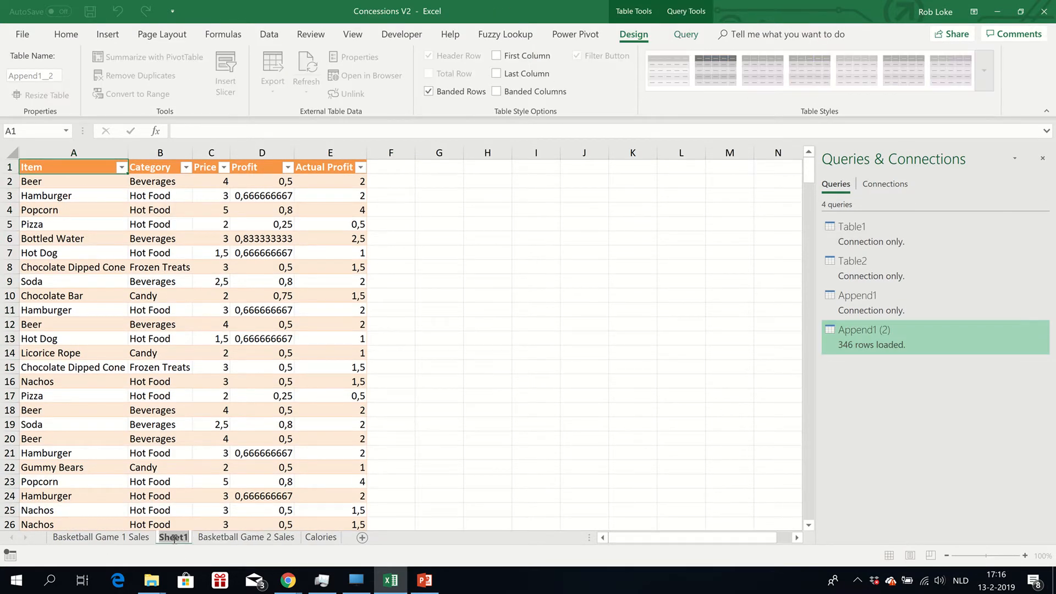
# - Rename the new worksheet Totals and move it in front of the Basketball Game 1 Sales sheet
pyautogui.doubleClick(174, 537)
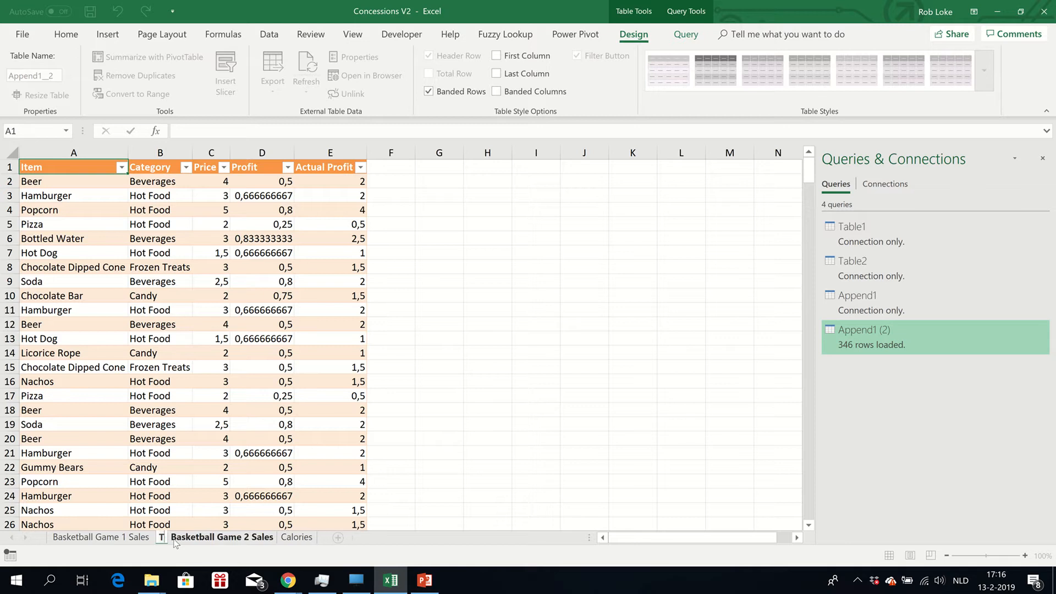
pyautogui.write('Totals')
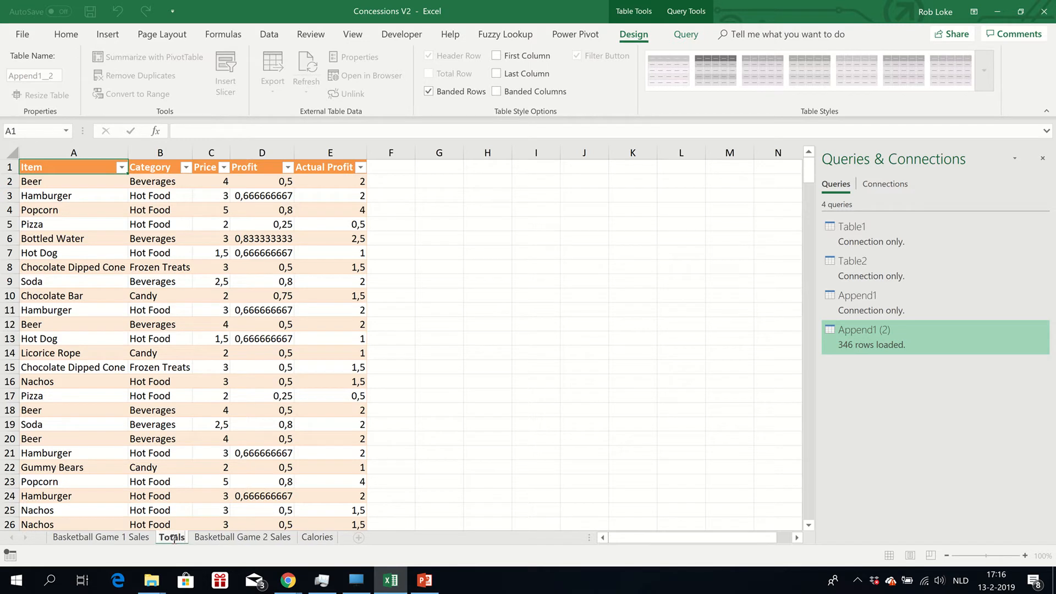
pyautogui.press('Return')
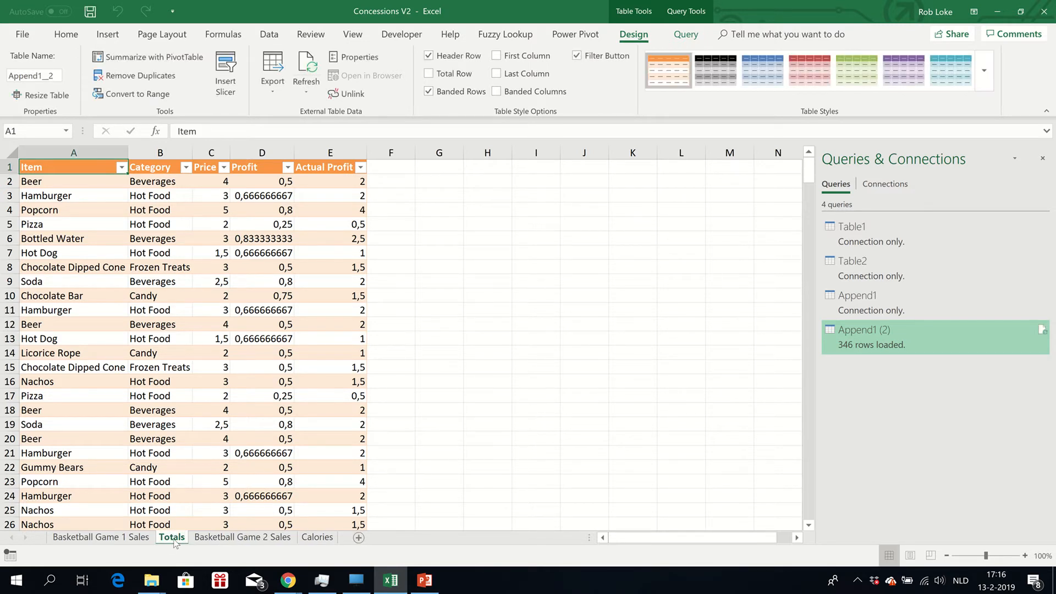
pyautogui.moveTo(175, 542); pyautogui.dragTo(51, 540)
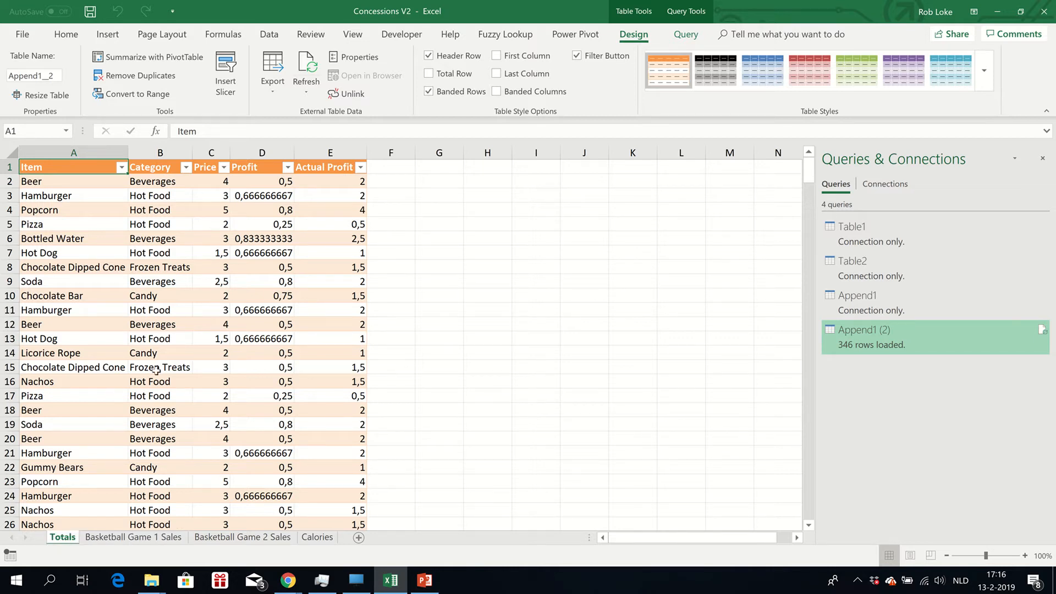
# - On the Basketball Game 1 Sales sheet, set the first Beer row's Price to 8 and its Actual Profit to 4
pyautogui.click(132, 537)
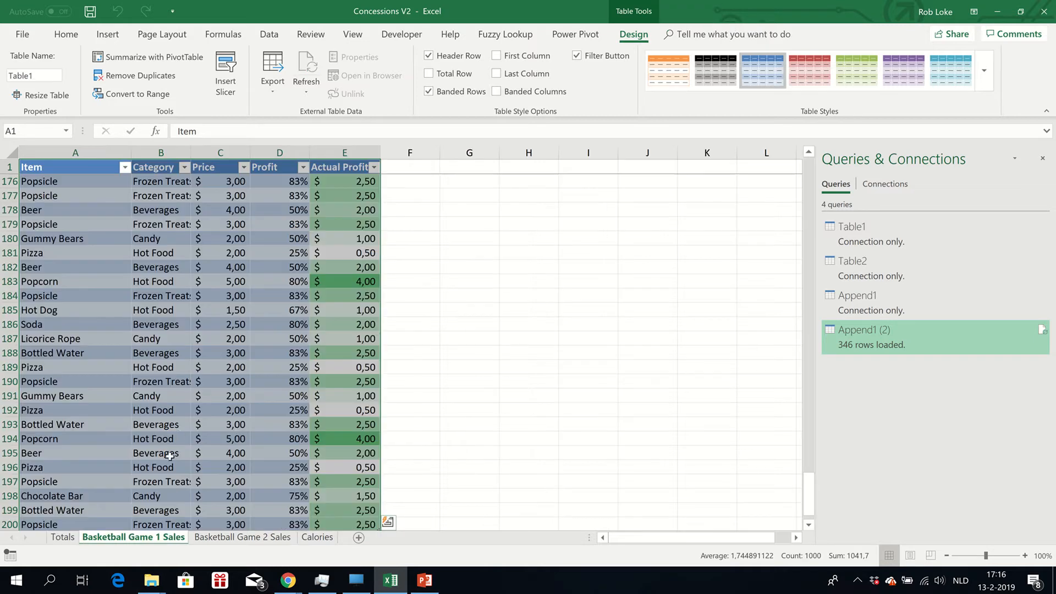
pyautogui.scroll(-20, 185, 433)
pyautogui.scroll(7, 186, 432)
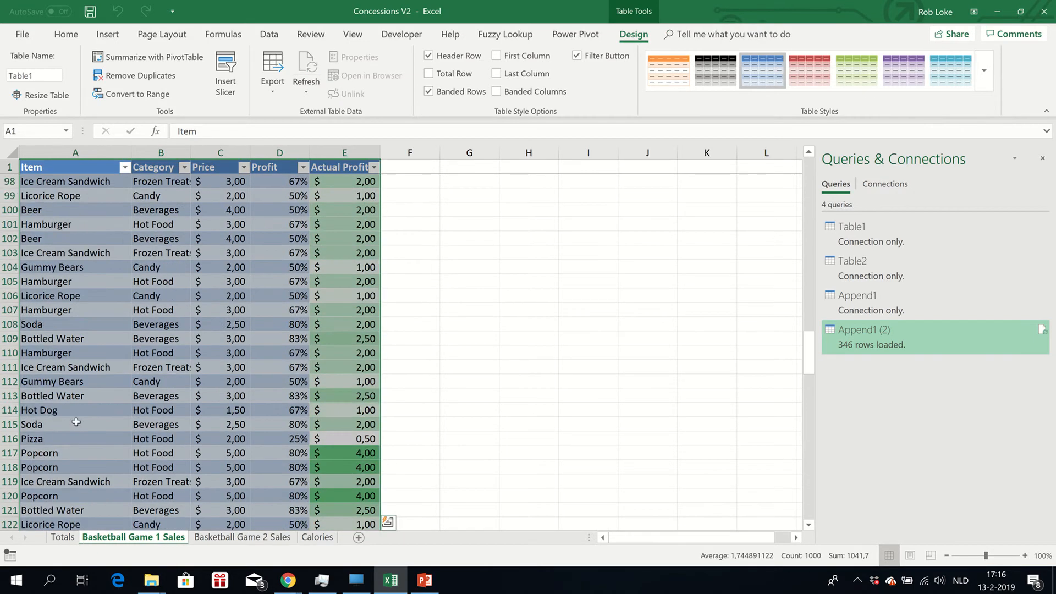
pyautogui.click(76, 424)
pyautogui.moveTo(572, 1)
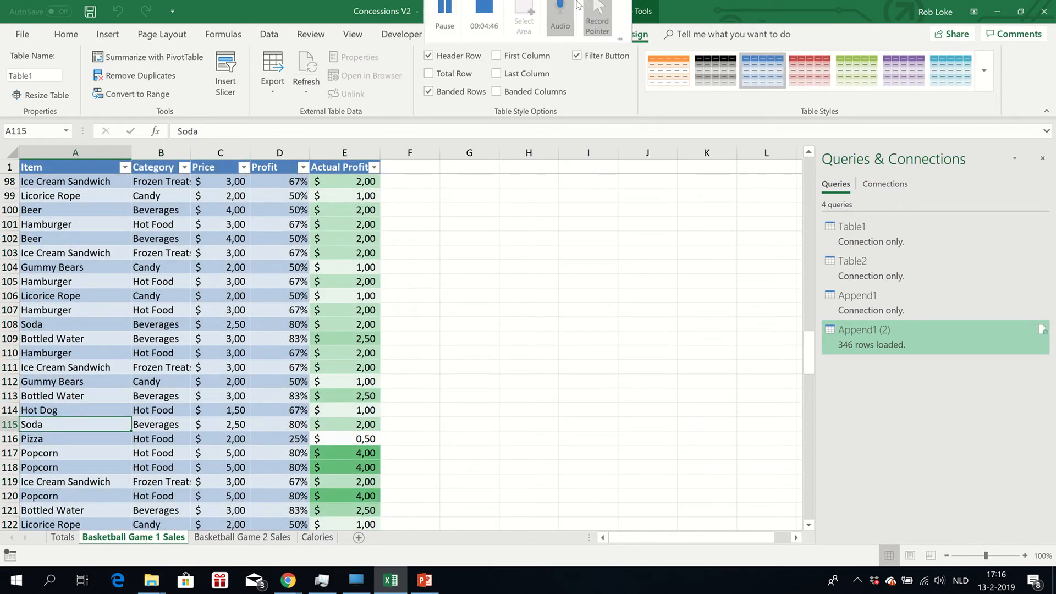
pyautogui.click(448, 31)
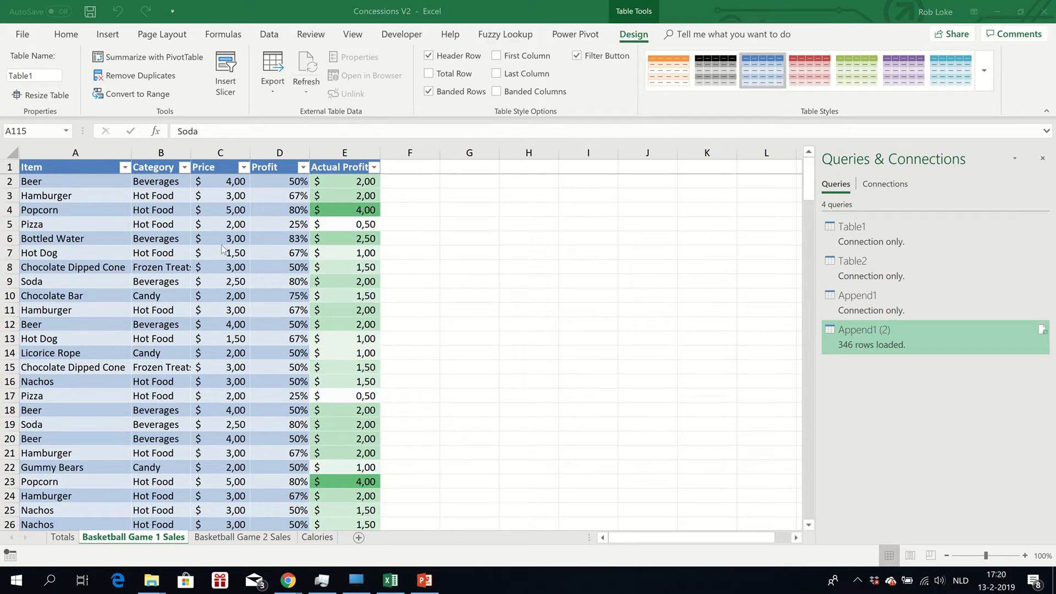
pyautogui.click(236, 182)
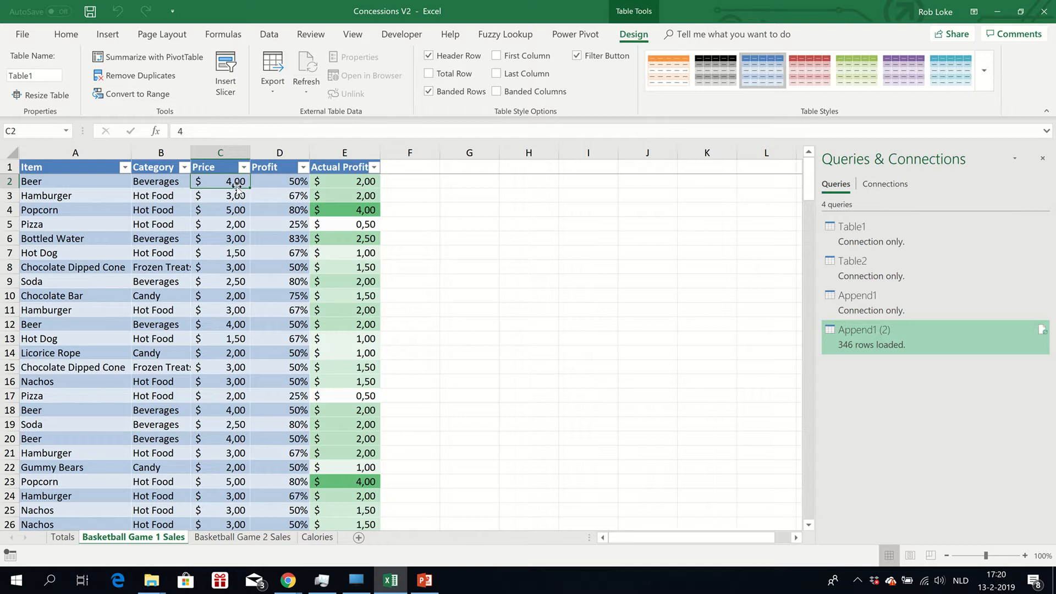
pyautogui.write('8')
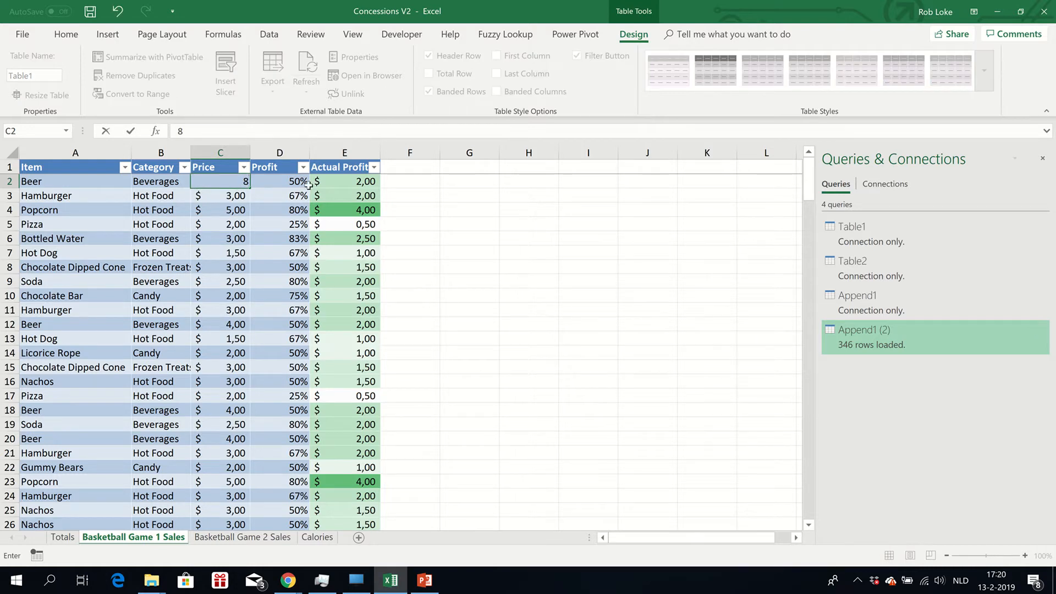
pyautogui.click(353, 181)
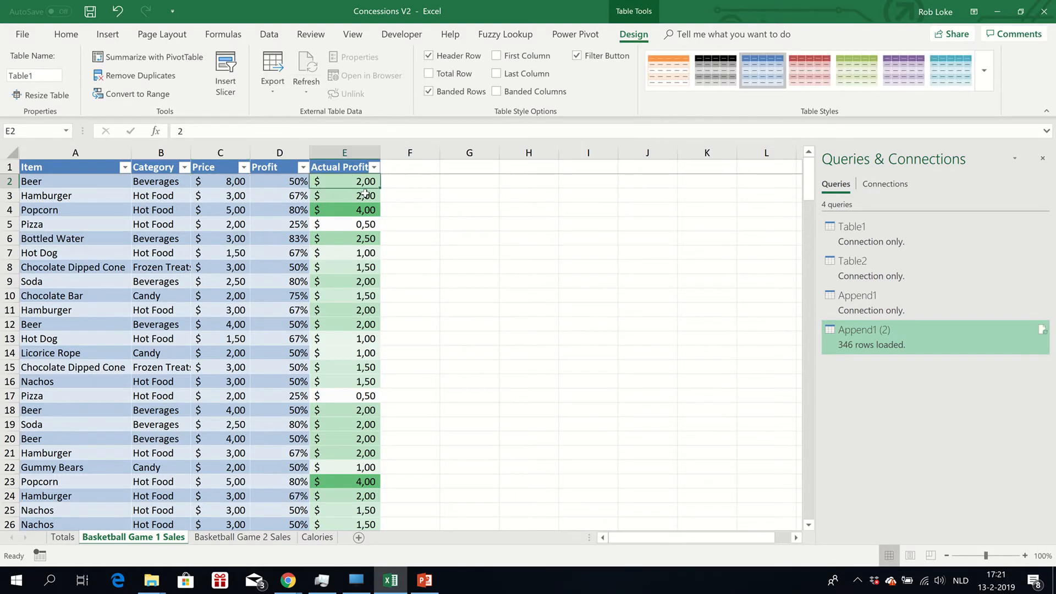
pyautogui.write('4')
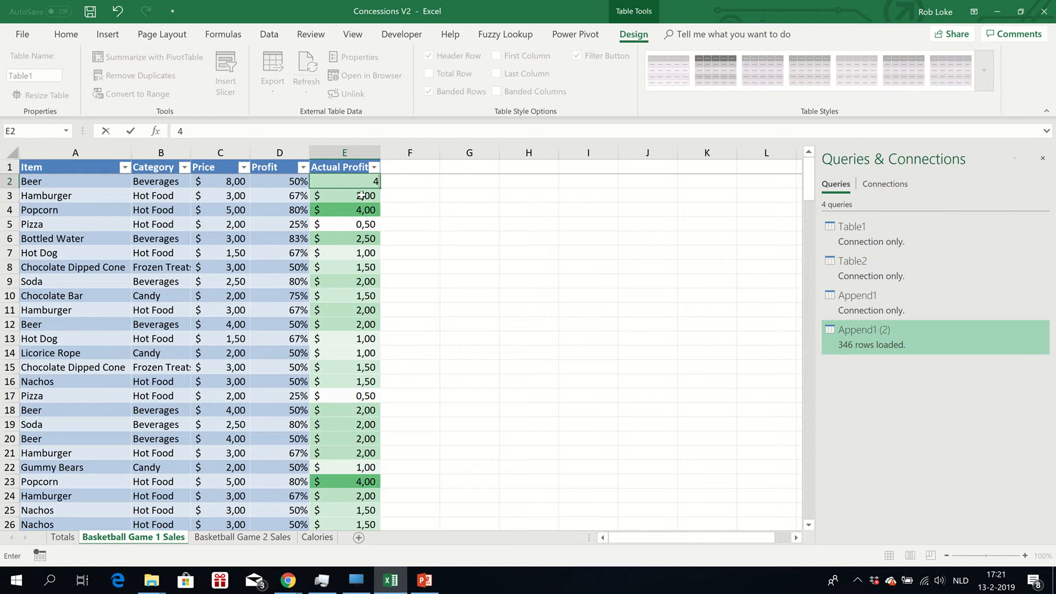
pyautogui.press('Return')
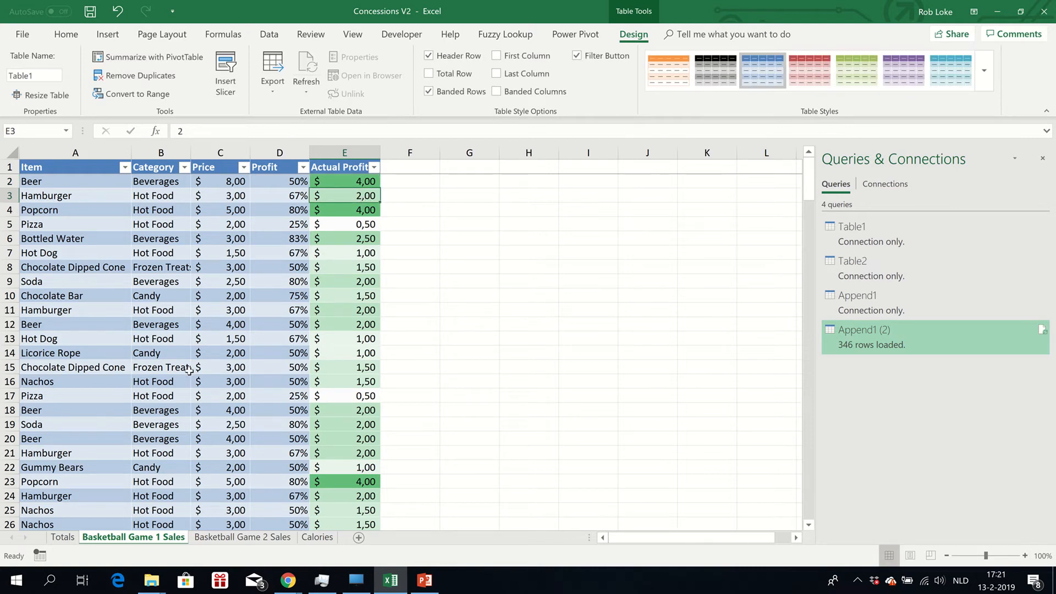
# - Refresh the Append1 (2) query so the Totals sheet picks up the edited Game 1 sales data
pyautogui.click(62, 538)
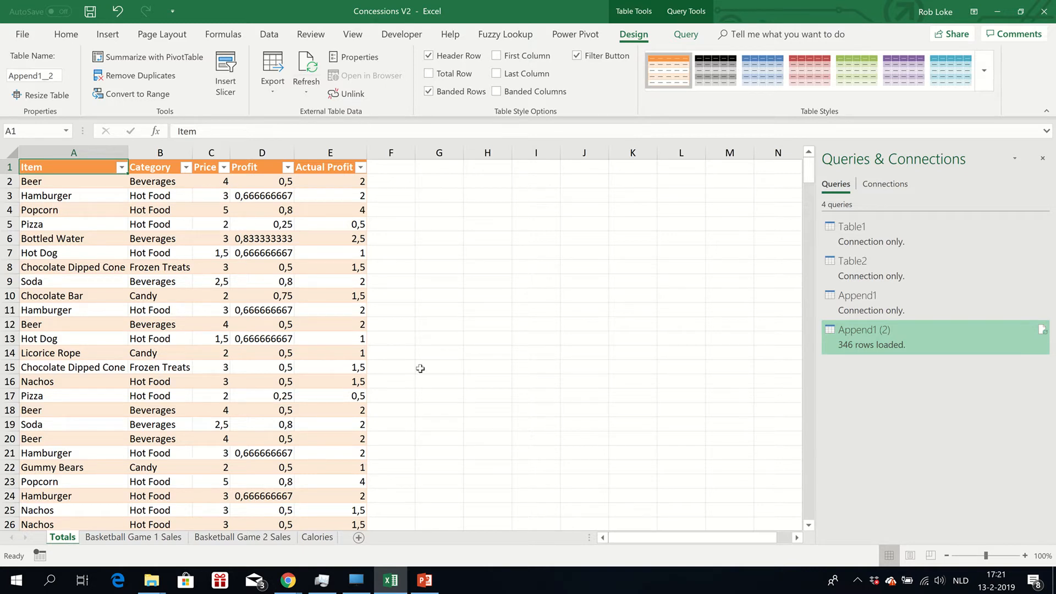
pyautogui.moveTo(951, 237)
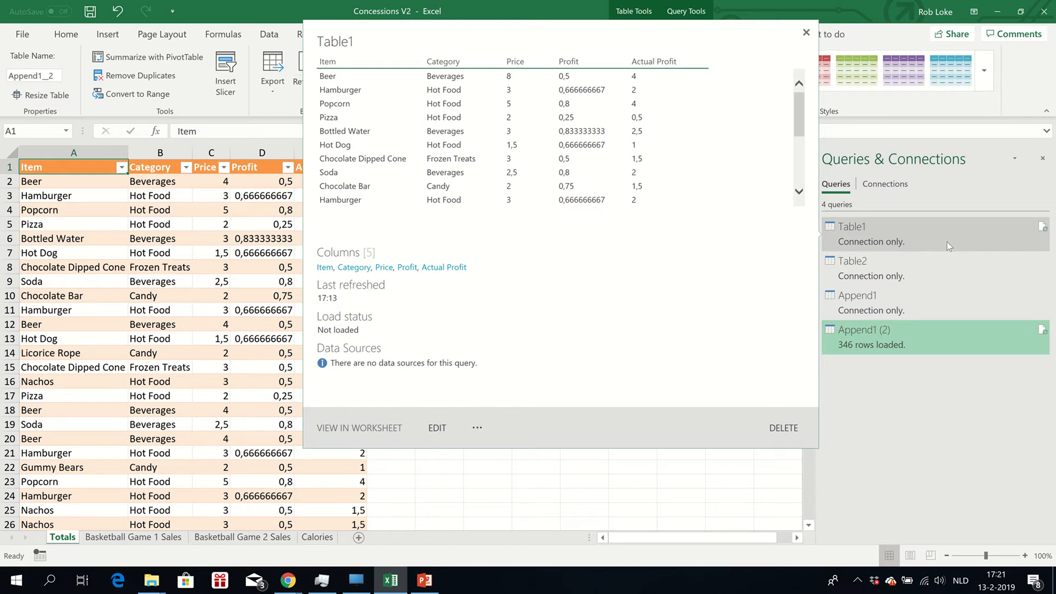
pyautogui.moveTo(938, 292)
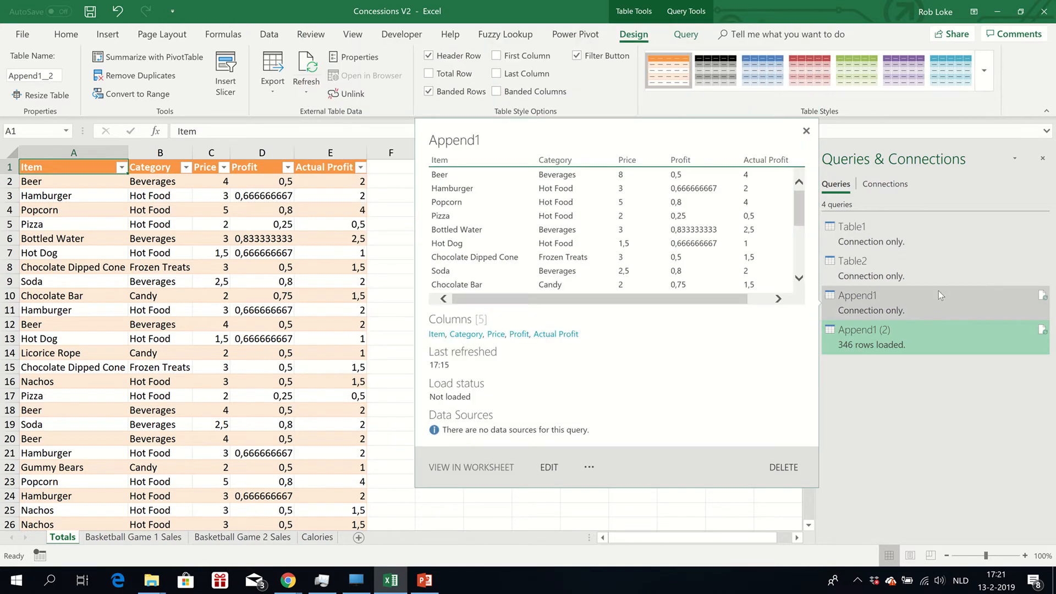
pyautogui.moveTo(931, 335)
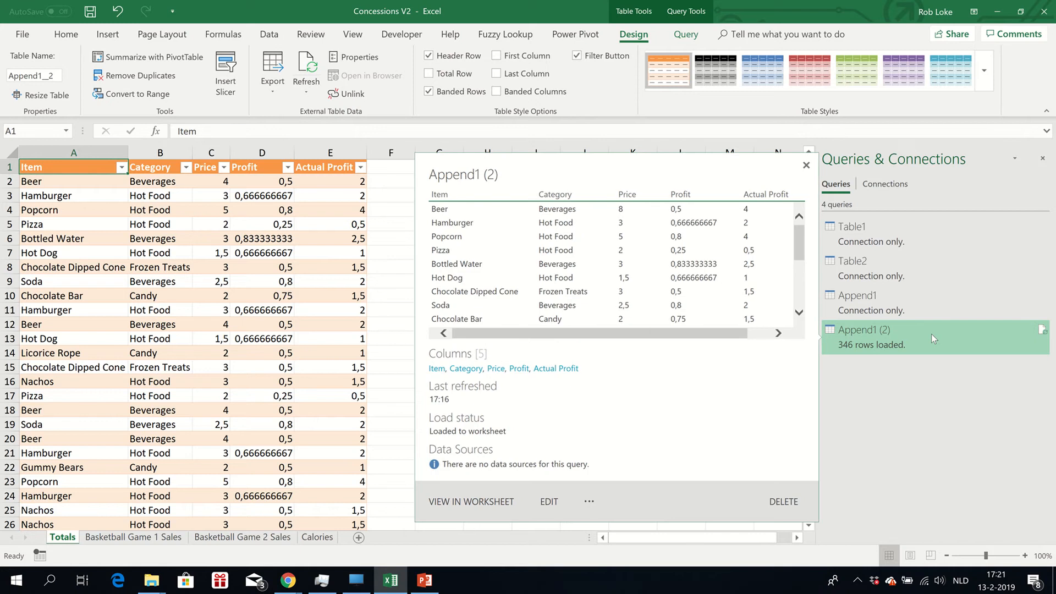
pyautogui.click(1043, 332)
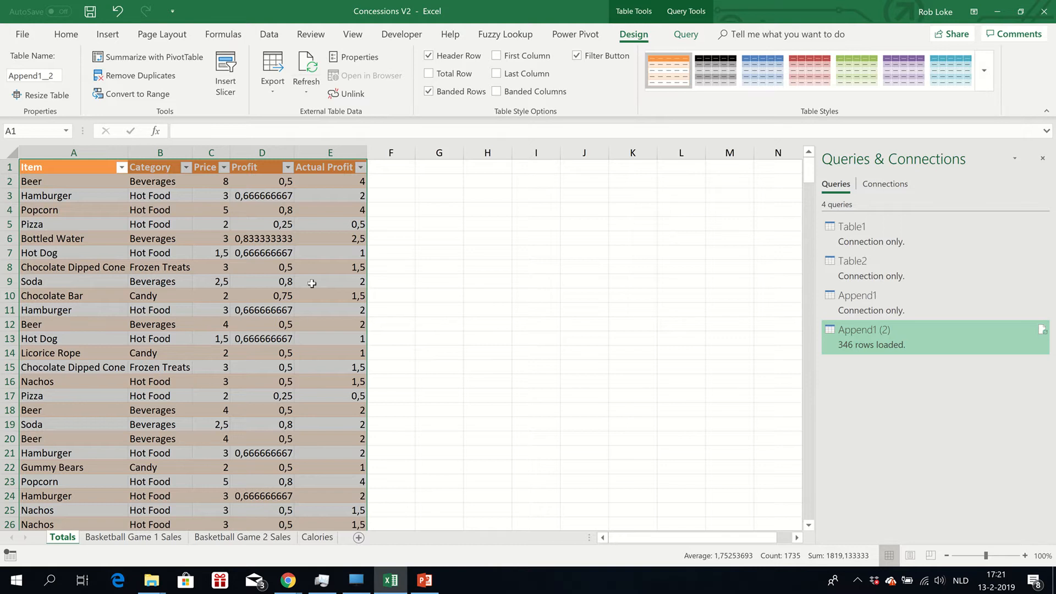
pyautogui.moveTo(426, 2)
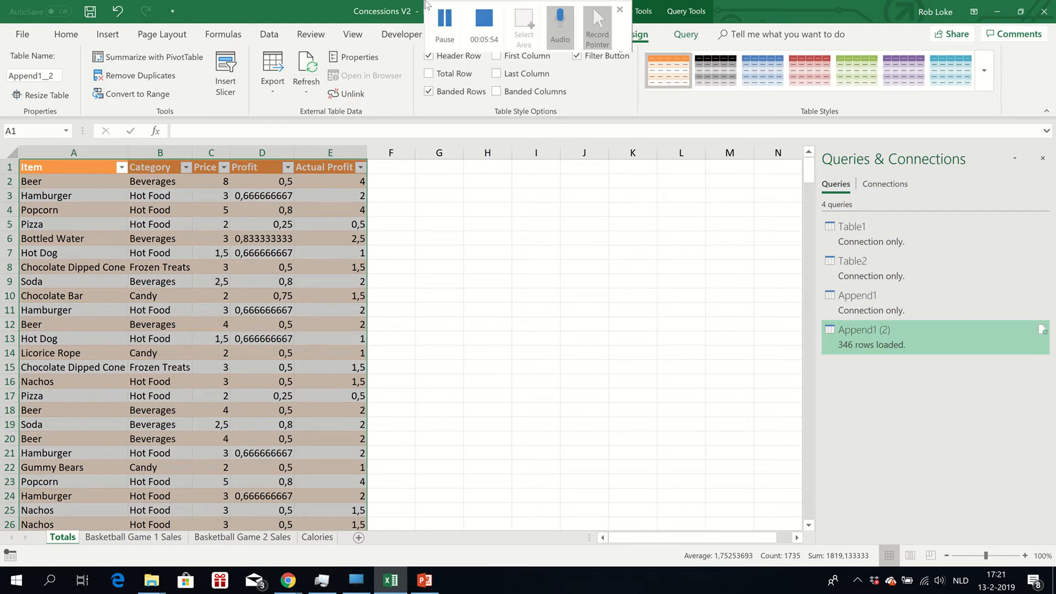
pyautogui.click(456, 28)
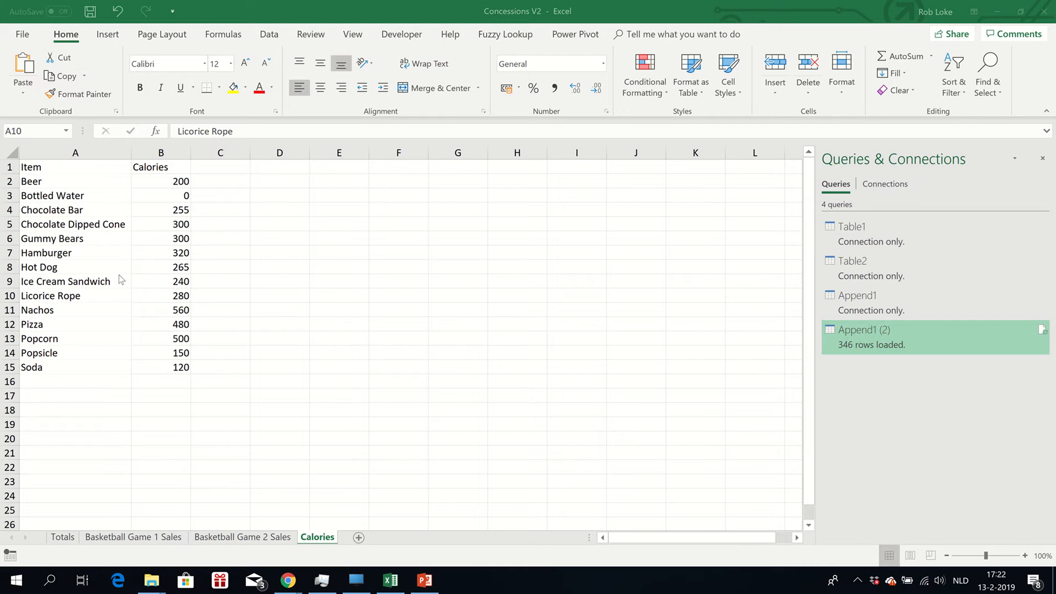
# - Turn the Calories sheet's range A1:B15 into a table with headers and open it as a query in Power Query Editor
pyautogui.click(62, 541)
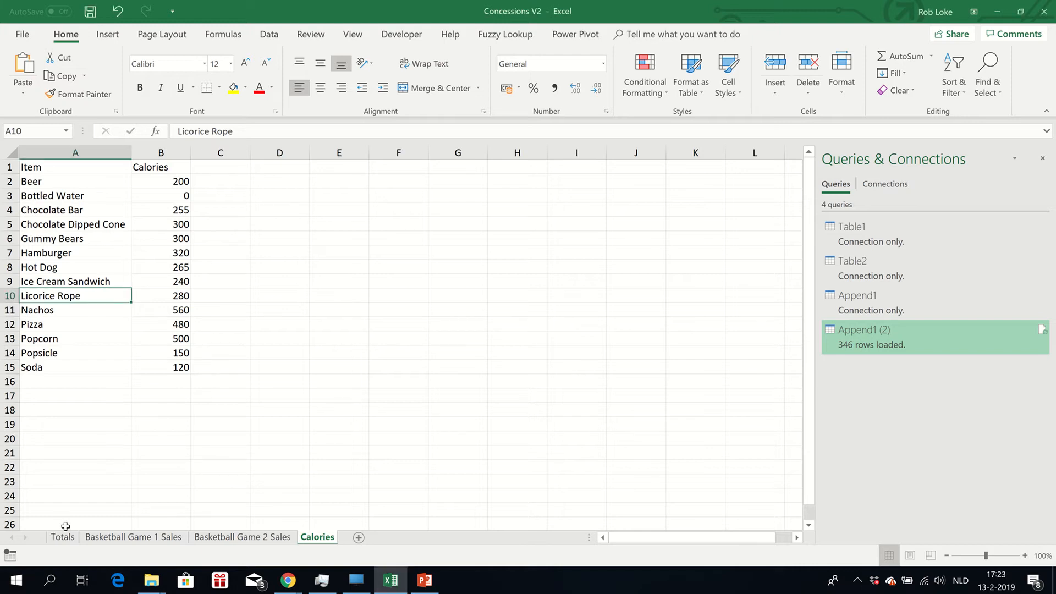
pyautogui.click(62, 537)
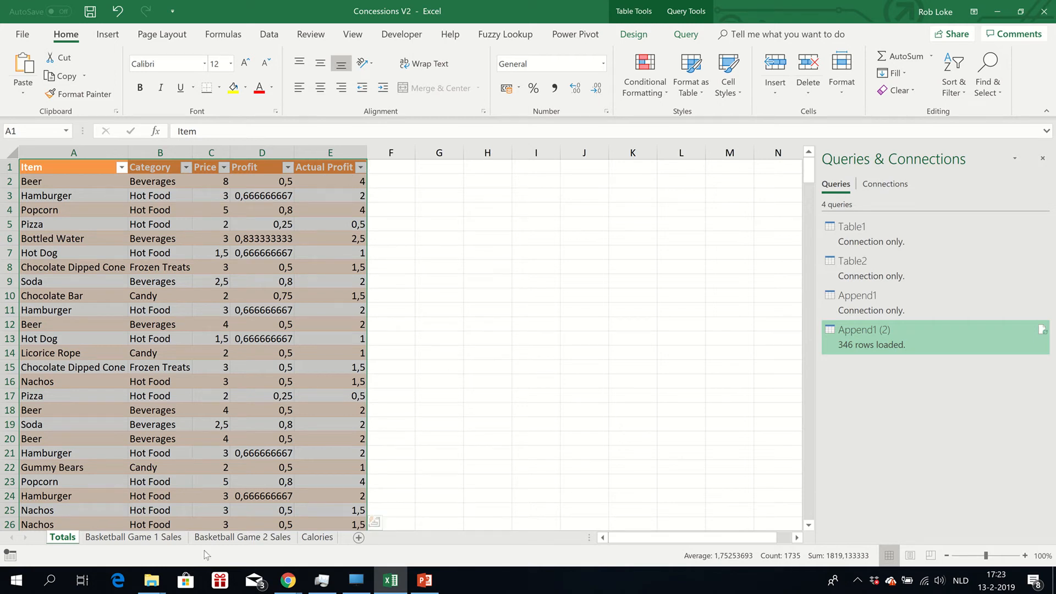
pyautogui.click(318, 538)
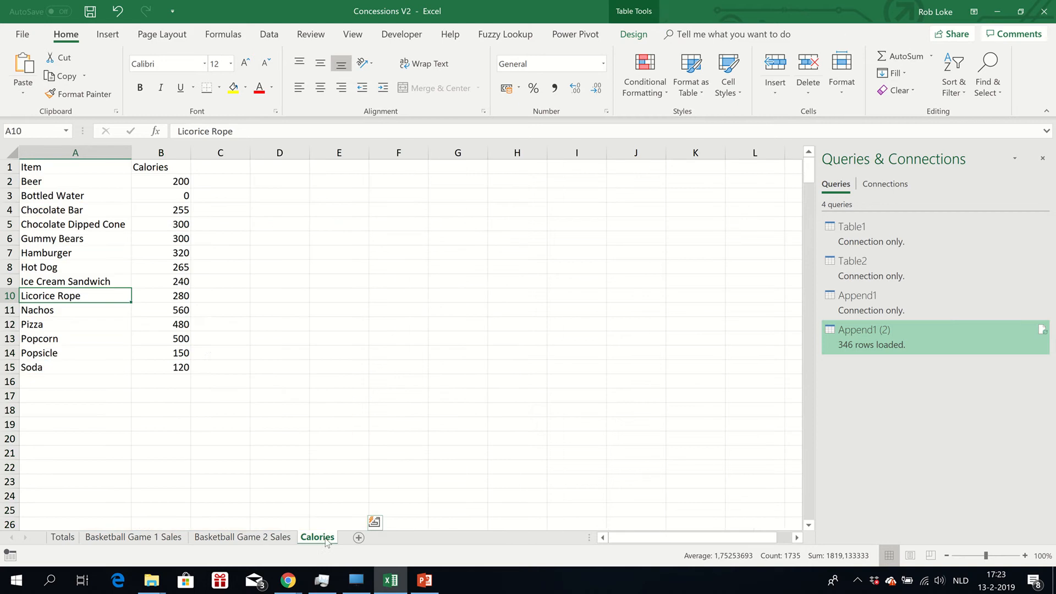
pyautogui.click(98, 266)
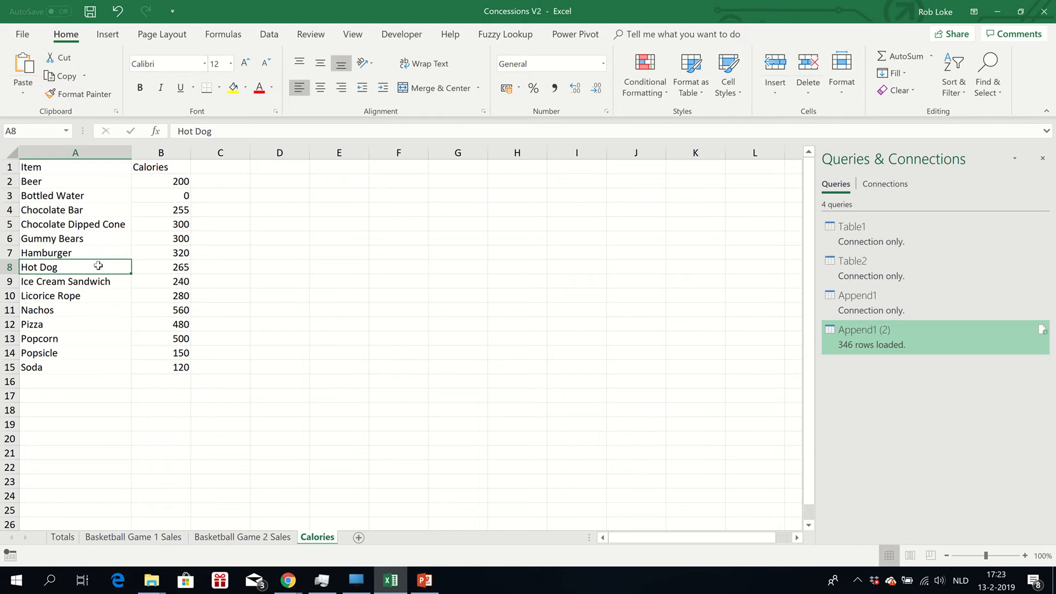
pyautogui.hotkey('ctrl', 'a')
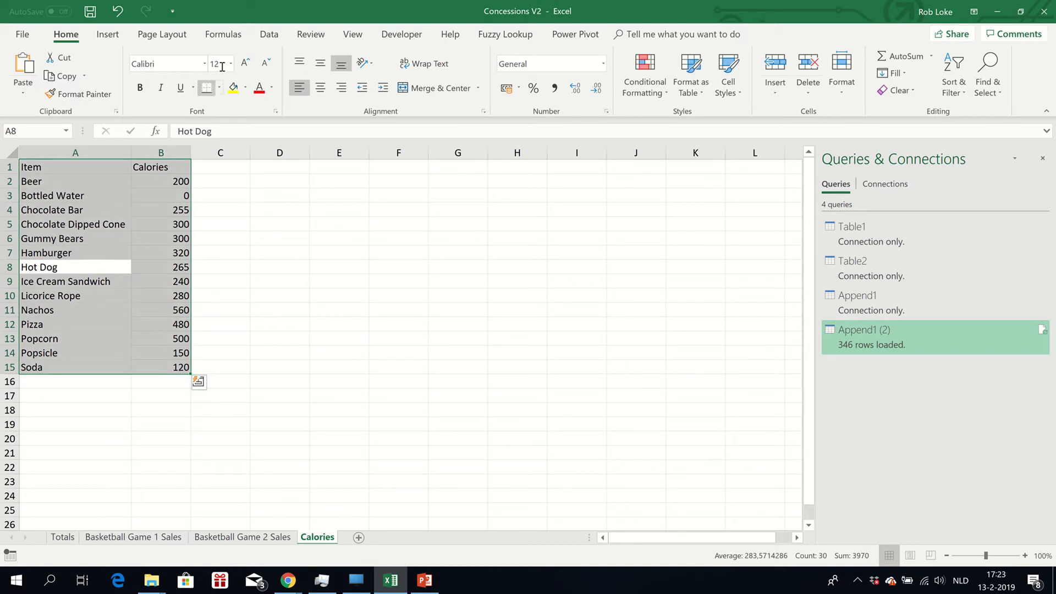
pyautogui.click(277, 41)
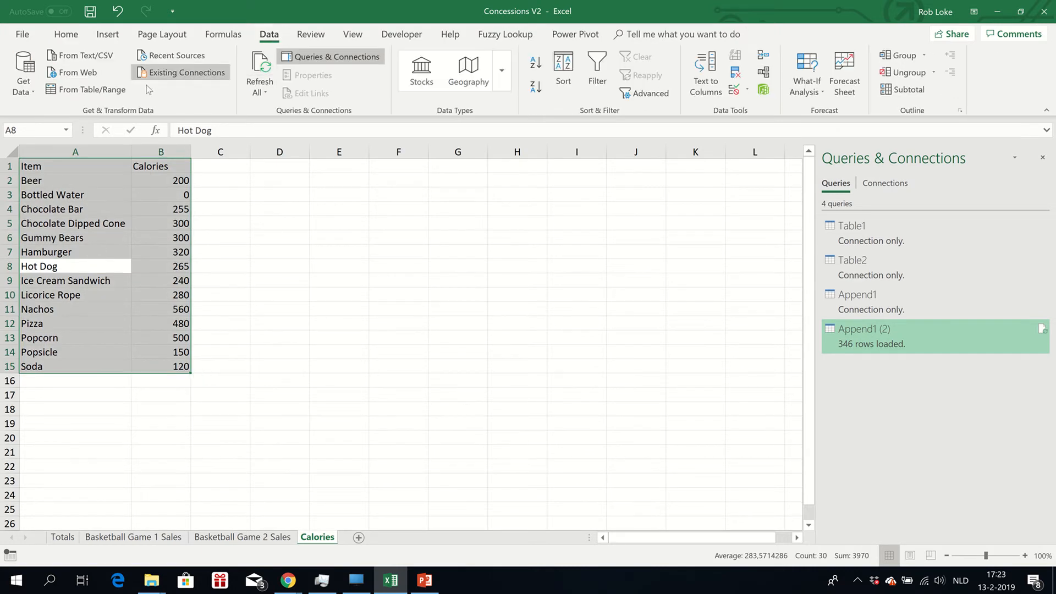
pyautogui.click(26, 96)
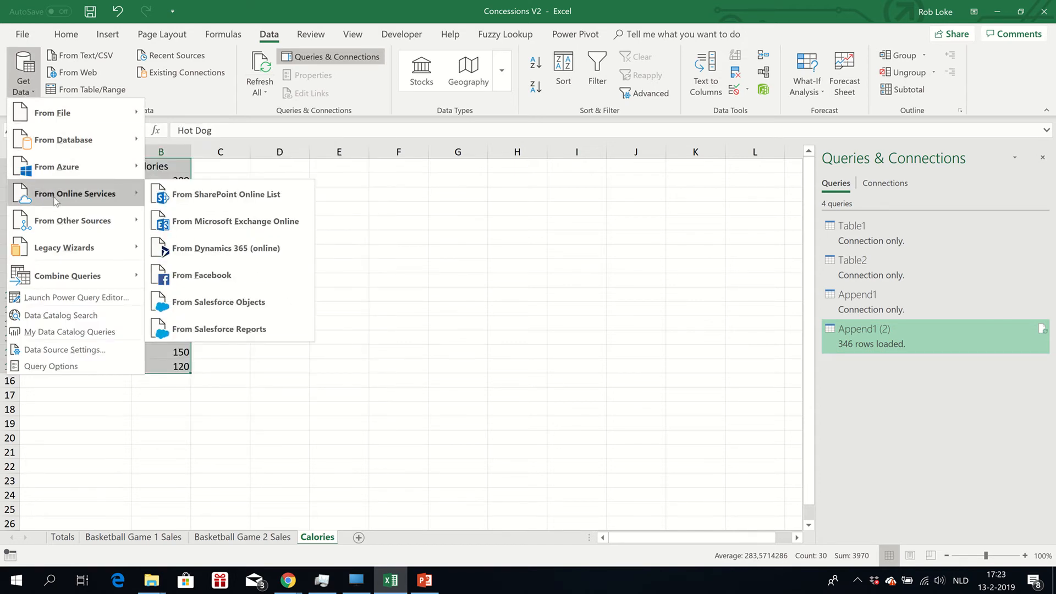
pyautogui.click(196, 92)
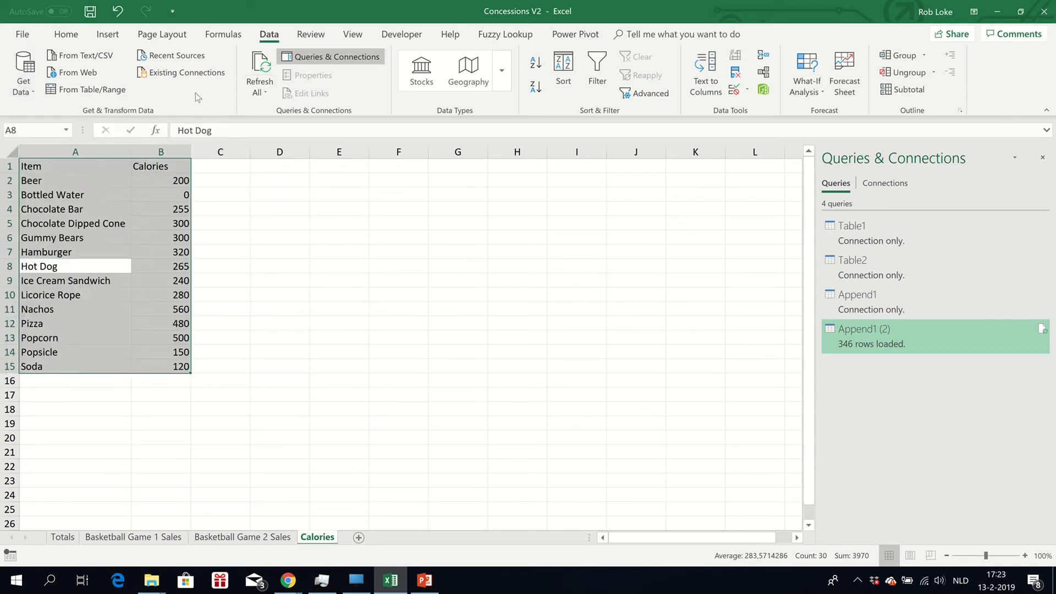
pyautogui.click(109, 92)
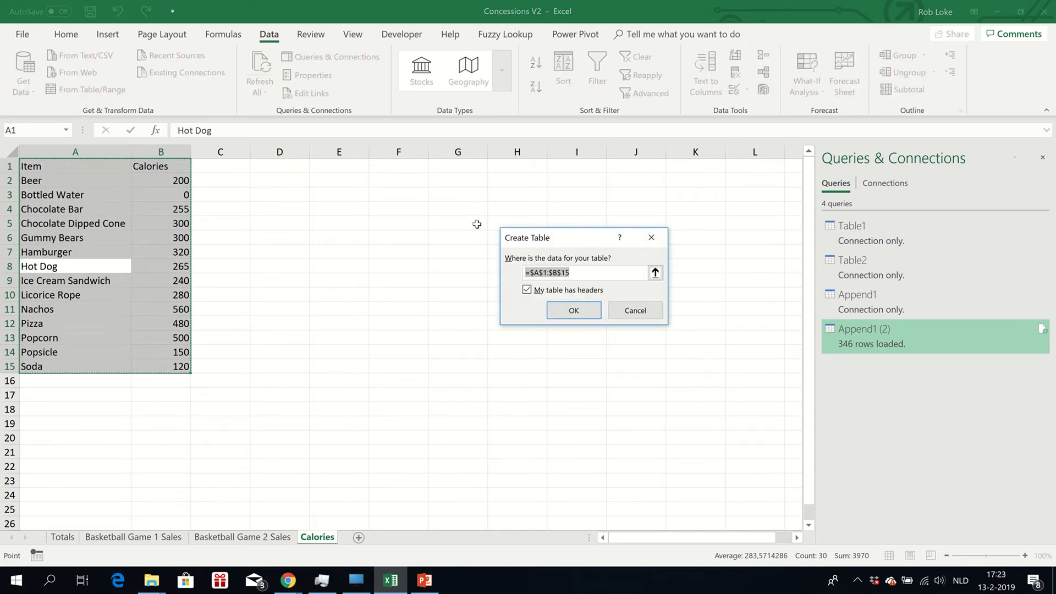
pyautogui.click(574, 312)
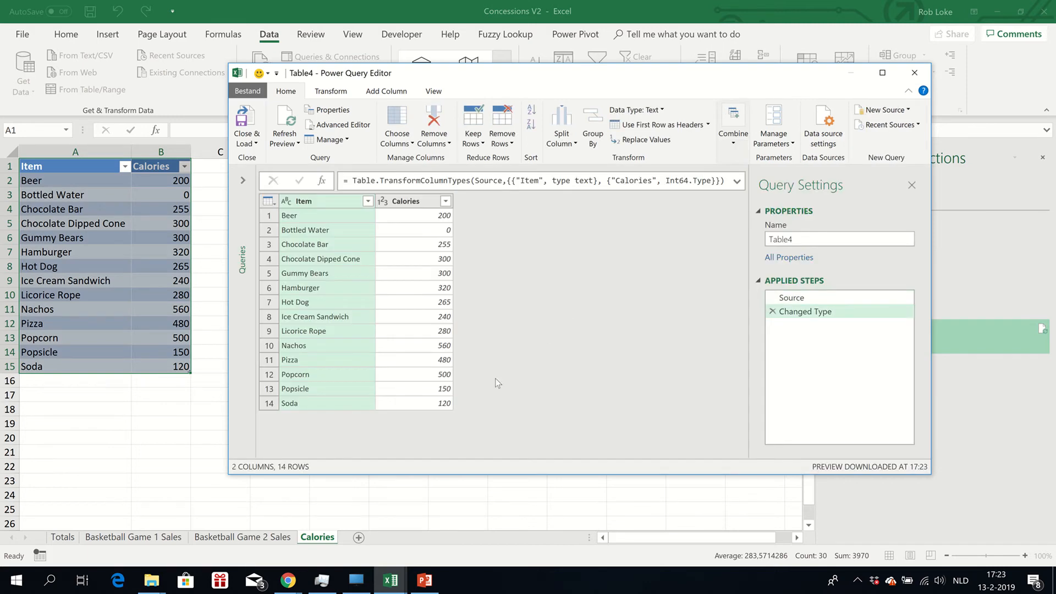
# - Close the editor and load the calories query with the Only Create Connection option
pyautogui.click(254, 143)
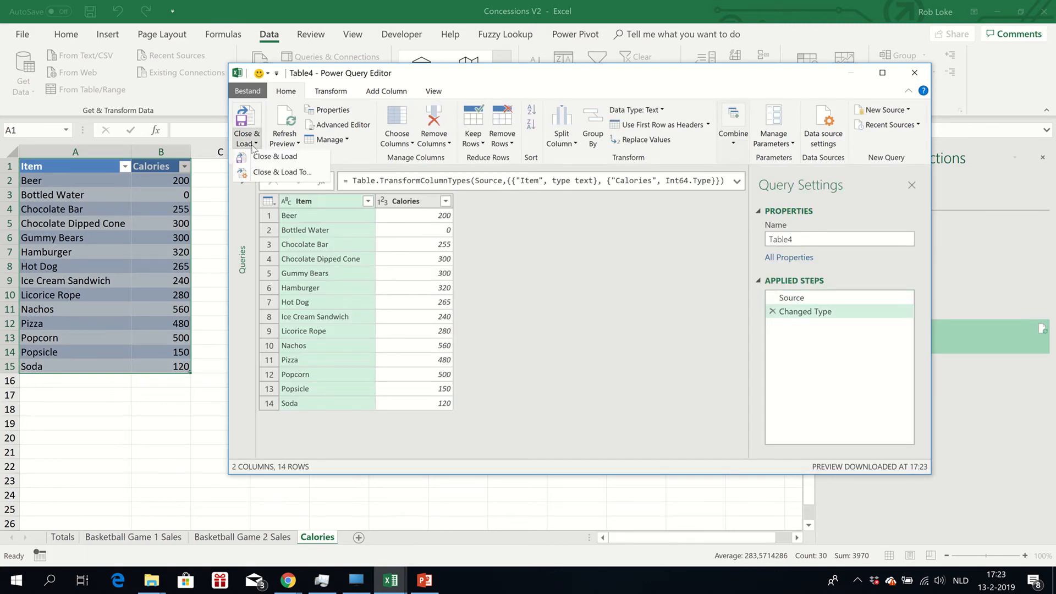
pyautogui.click(279, 175)
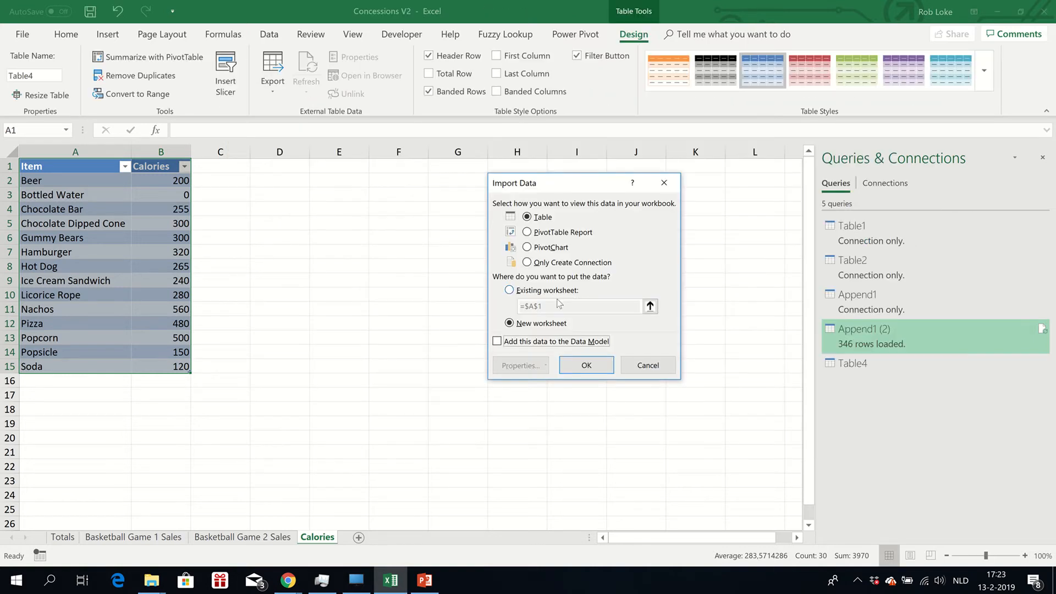
pyautogui.click(563, 265)
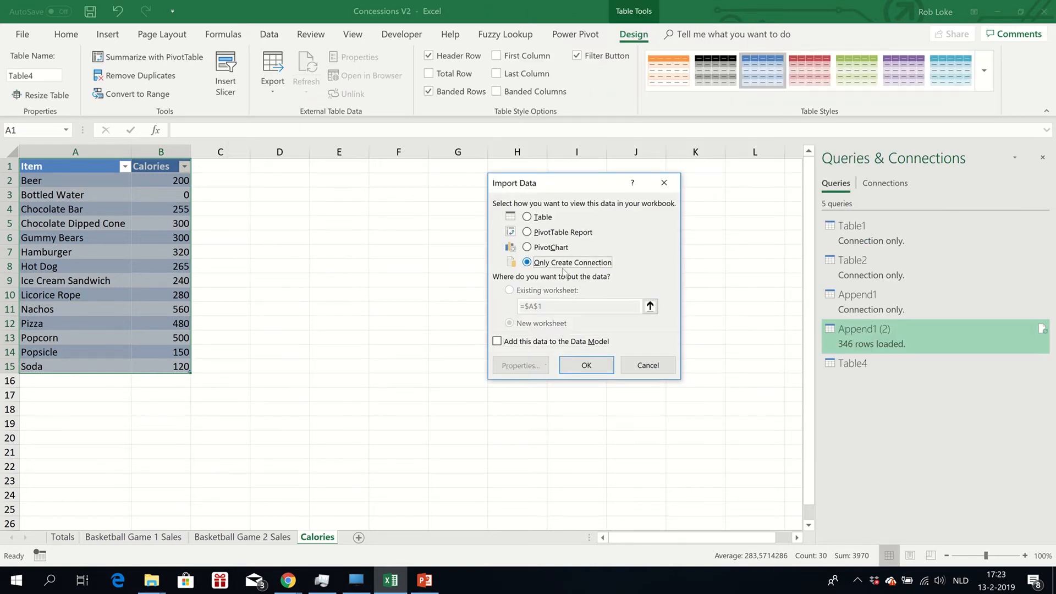
pyautogui.click(586, 366)
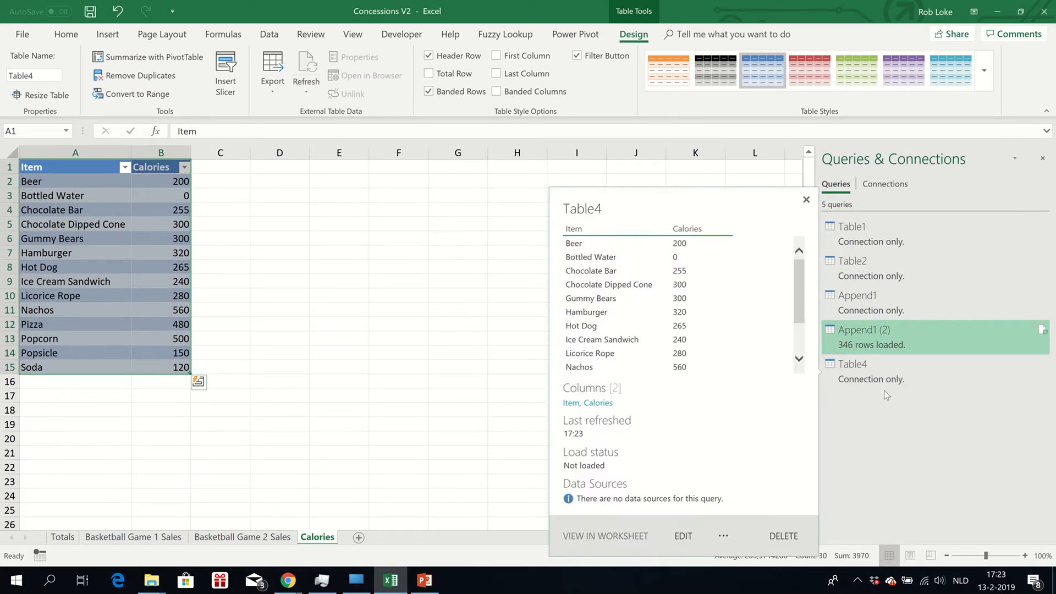
pyautogui.moveTo(878, 367)
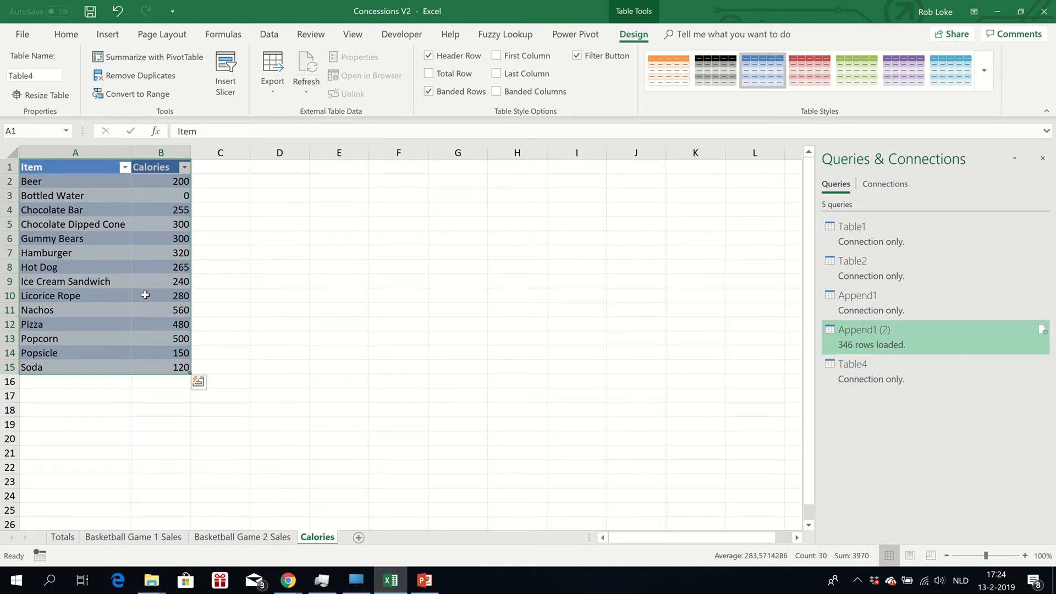
pyautogui.click(269, 35)
pyautogui.click(28, 71)
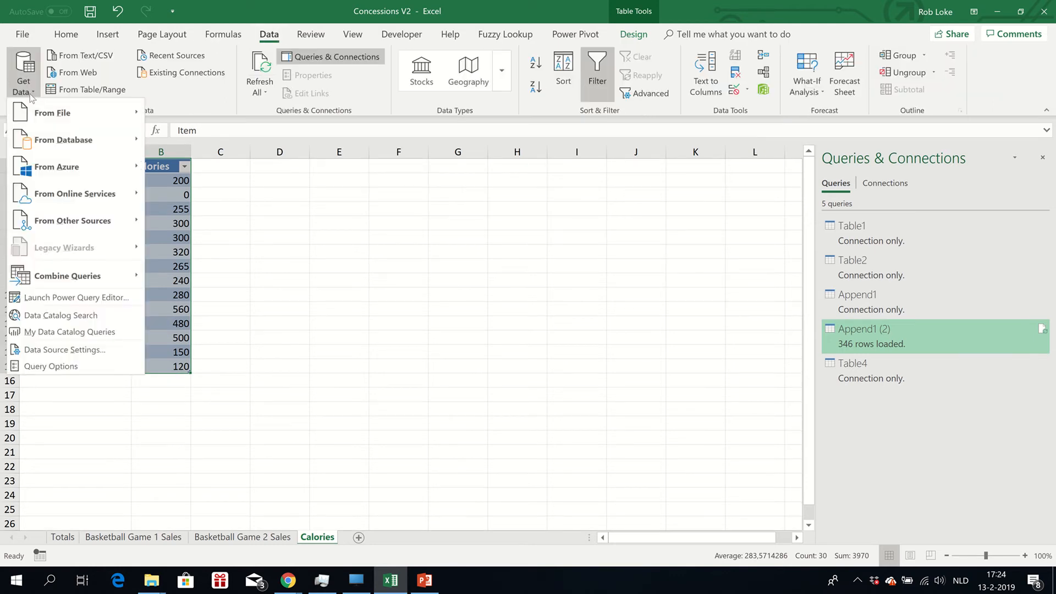
pyautogui.moveTo(64, 277)
pyautogui.click(319, 383)
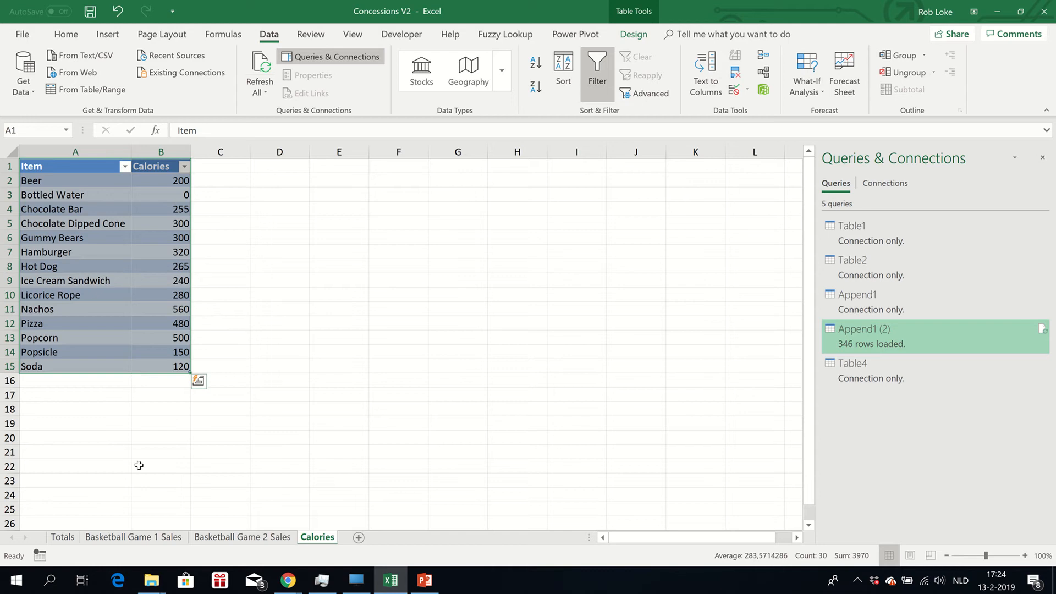
pyautogui.click(62, 538)
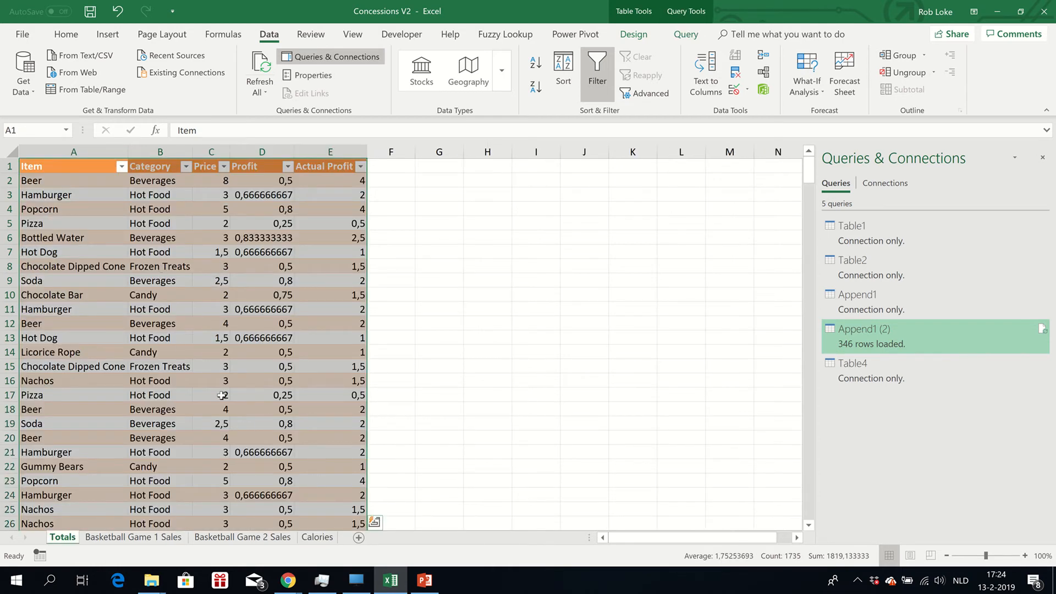
pyautogui.click(318, 538)
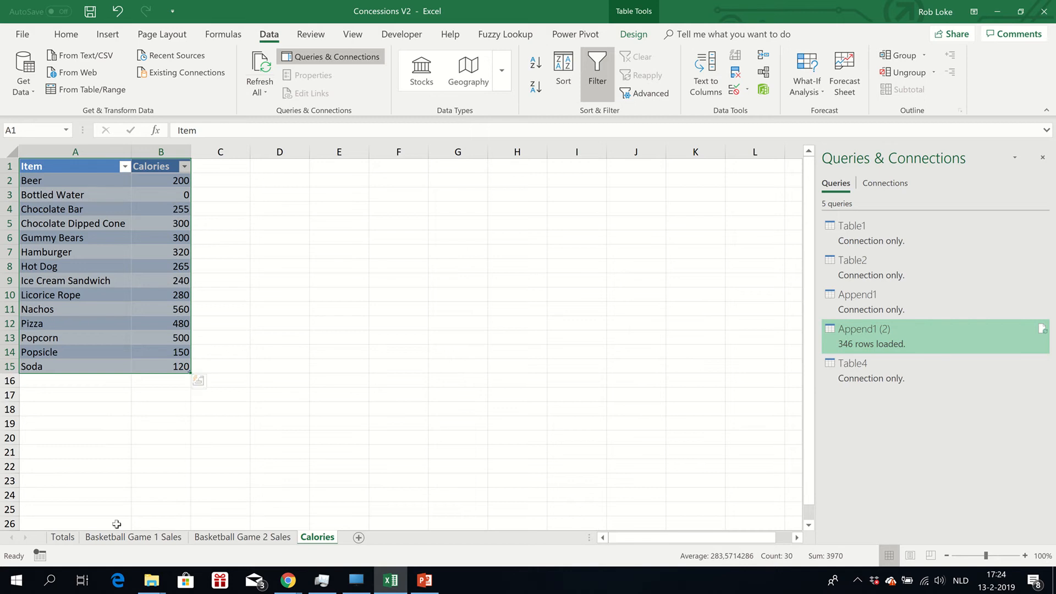
# - From the Totals sheet, start a query merge with Append1 (2) as the first table and Table4 as the second
pyautogui.click(65, 541)
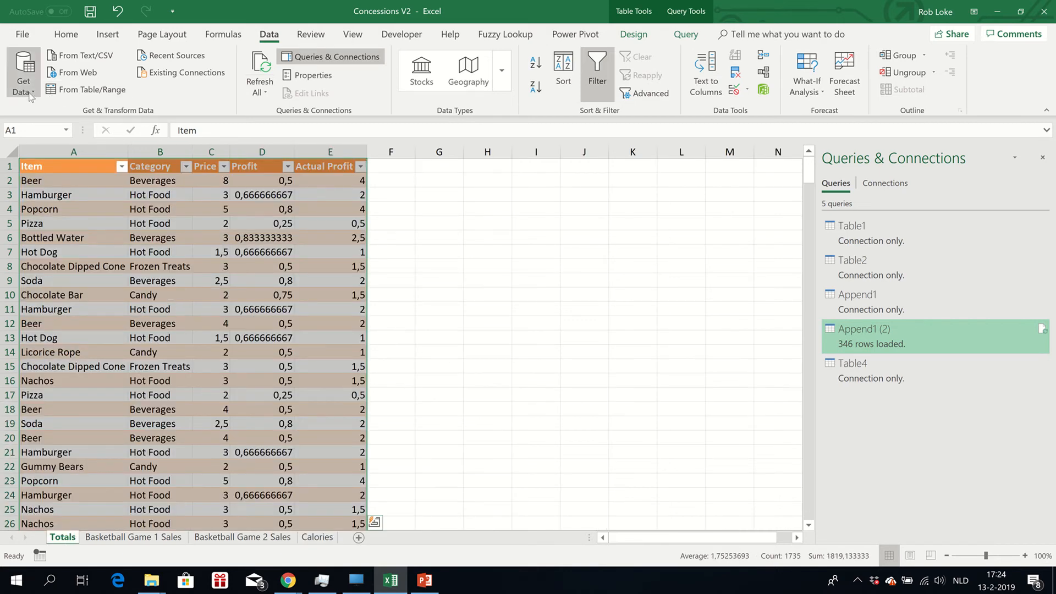
pyautogui.click(24, 74)
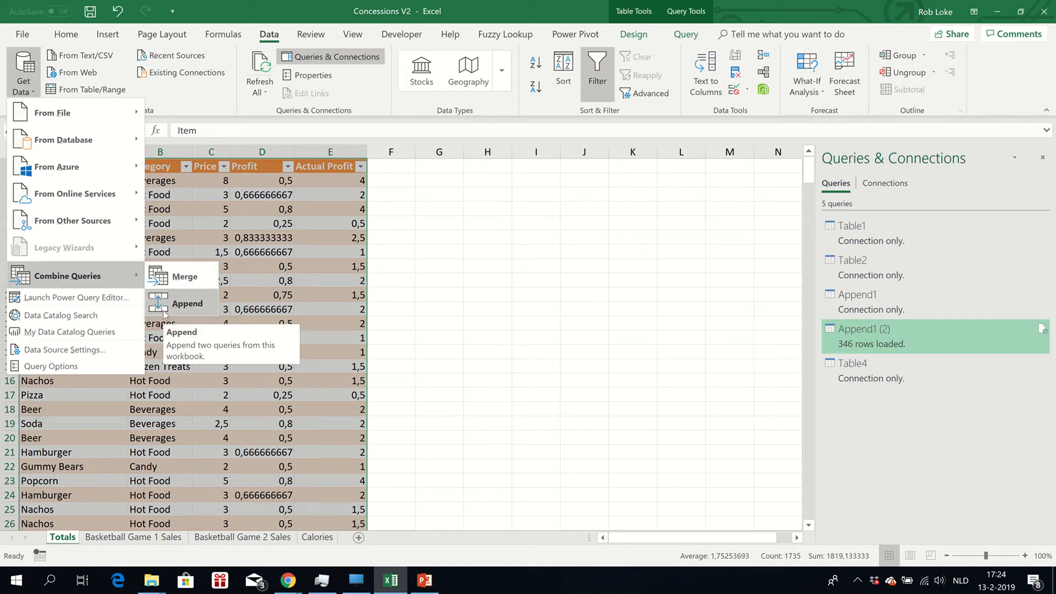
pyautogui.click(166, 279)
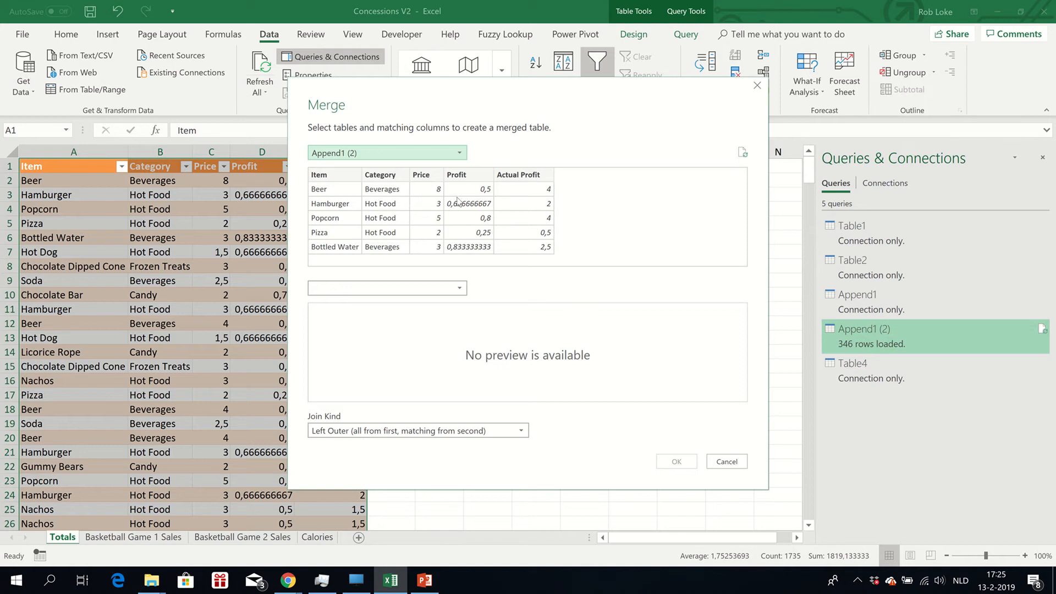
pyautogui.click(462, 289)
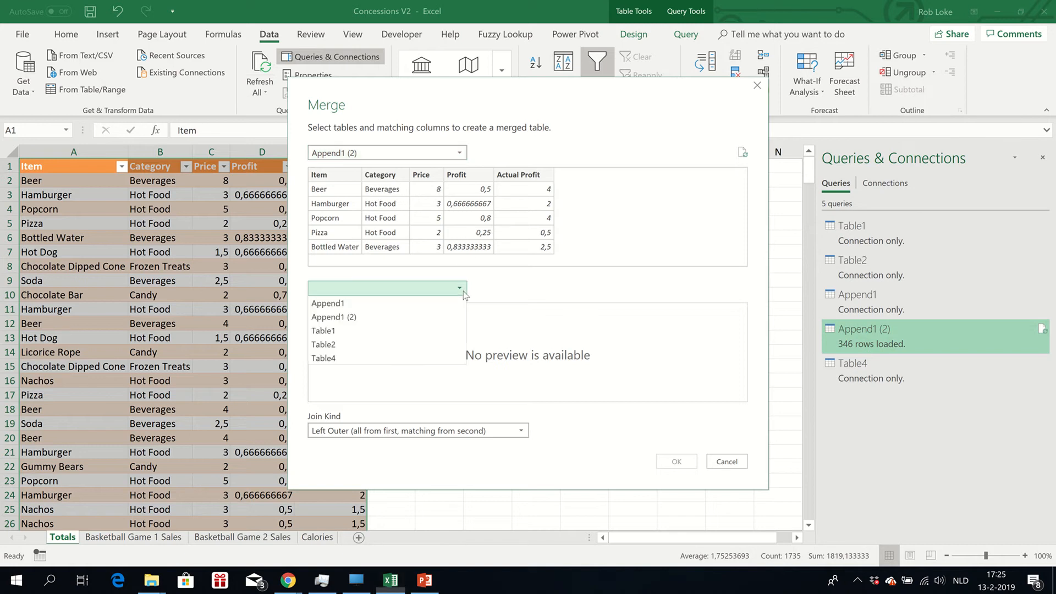
pyautogui.click(397, 359)
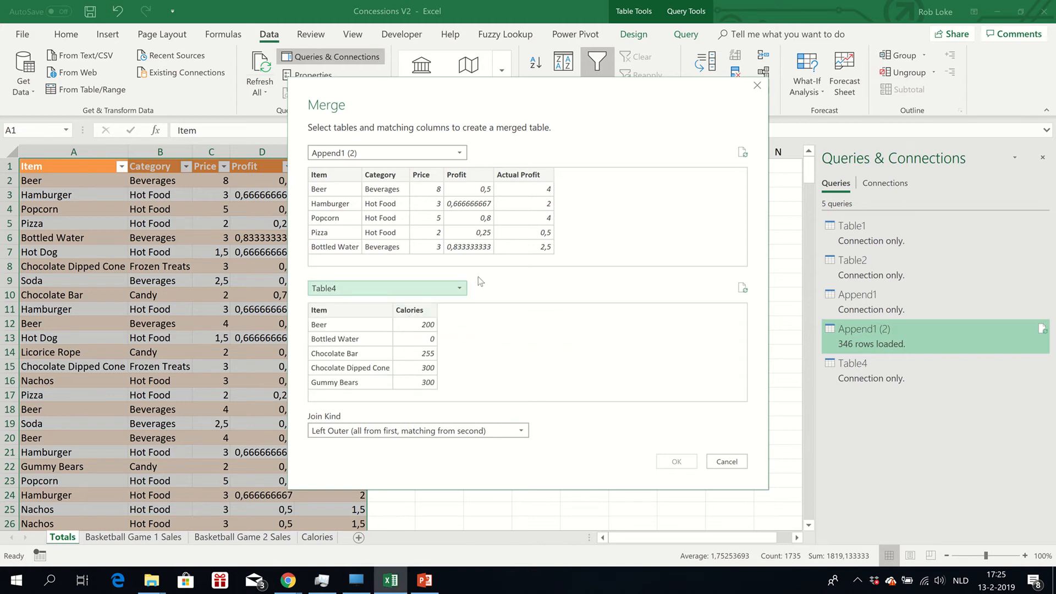
pyautogui.click(522, 437)
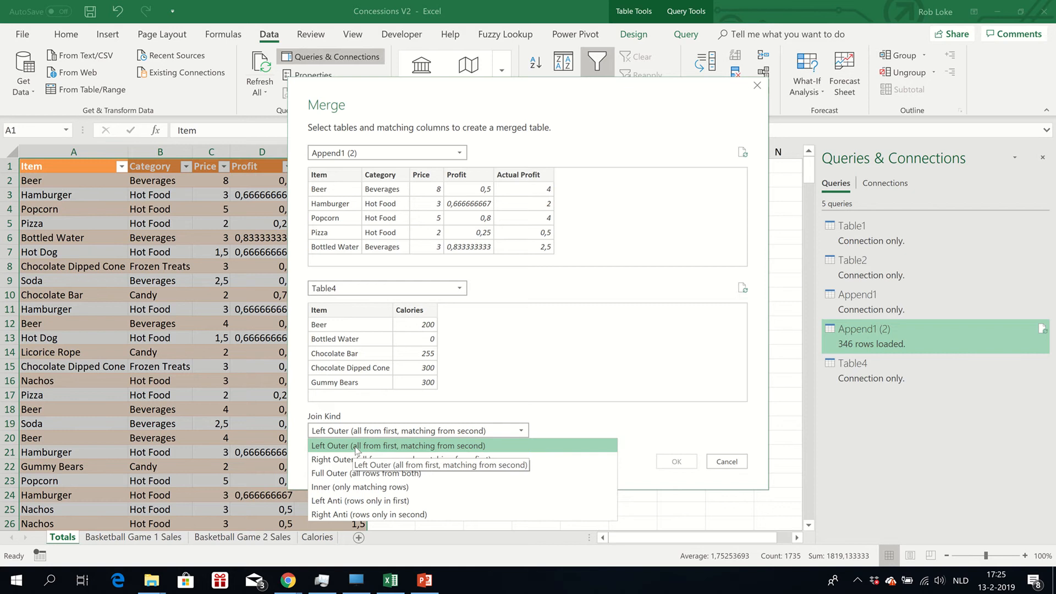
pyautogui.click(631, 343)
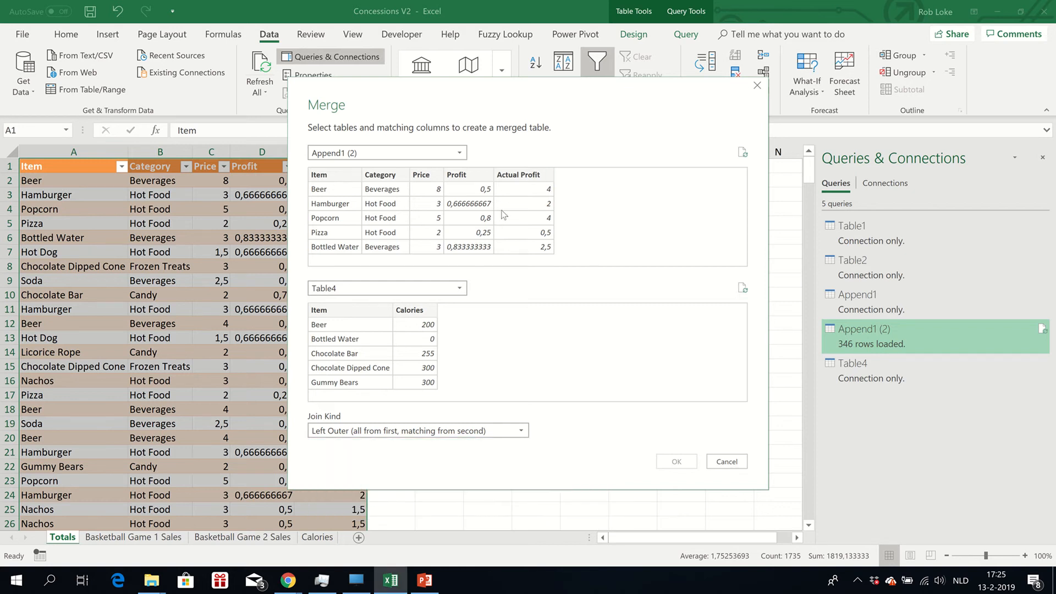
pyautogui.moveTo(417, 1)
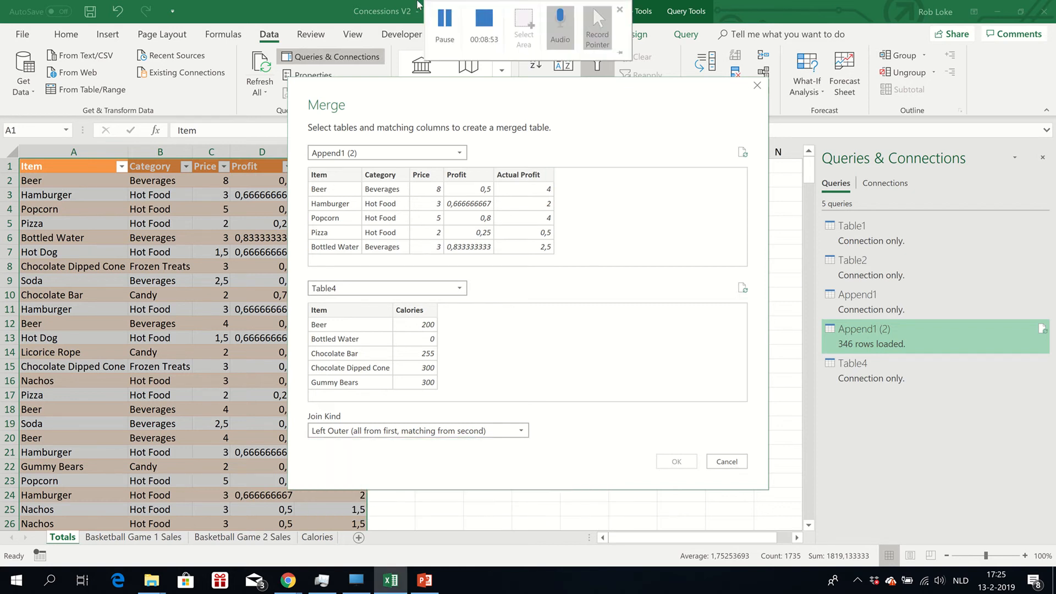
pyautogui.click(441, 23)
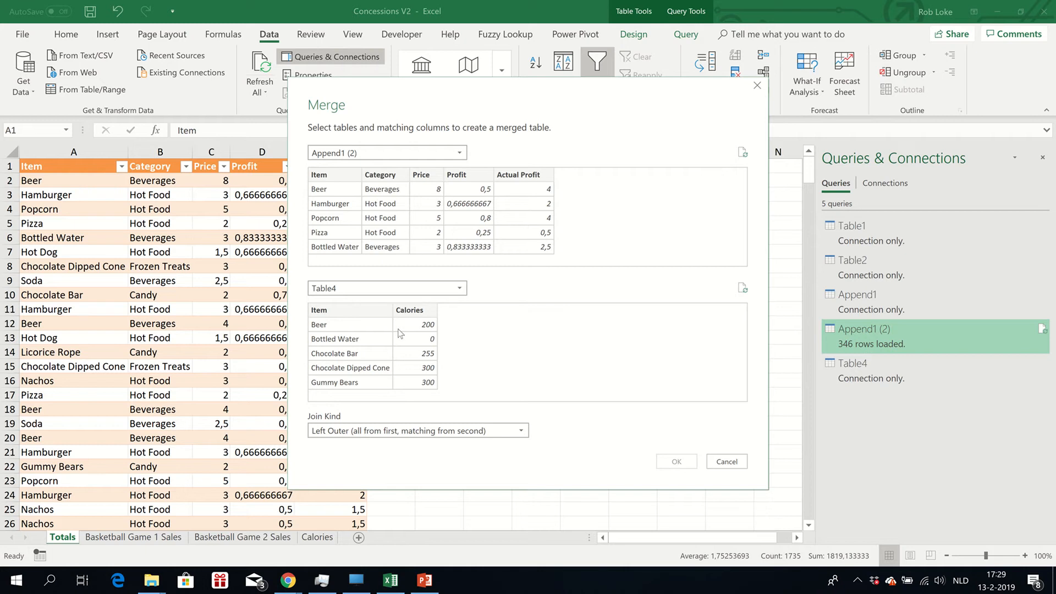
pyautogui.click(435, 430)
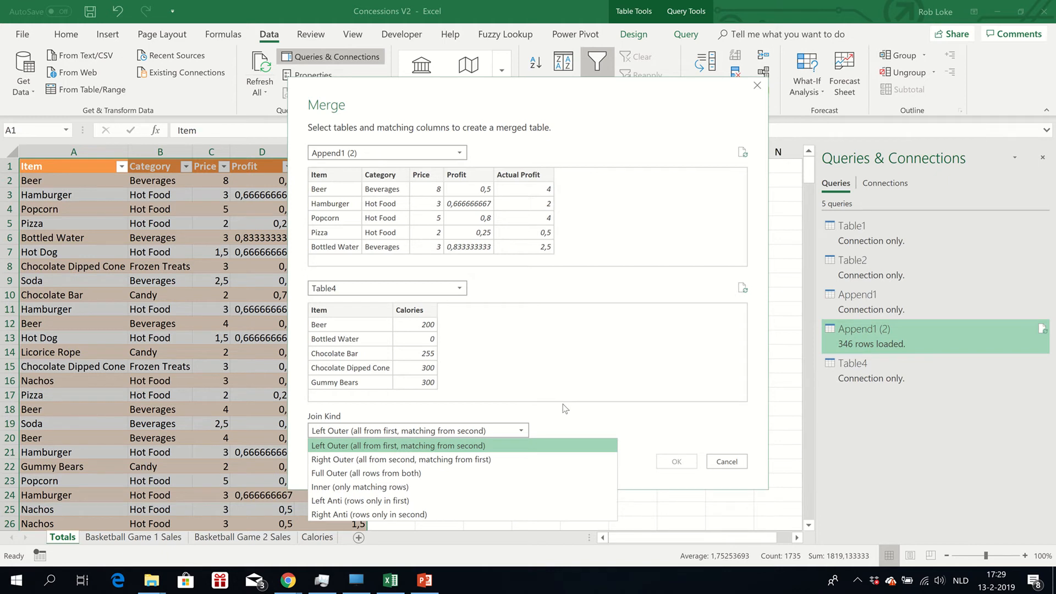
pyautogui.click(566, 388)
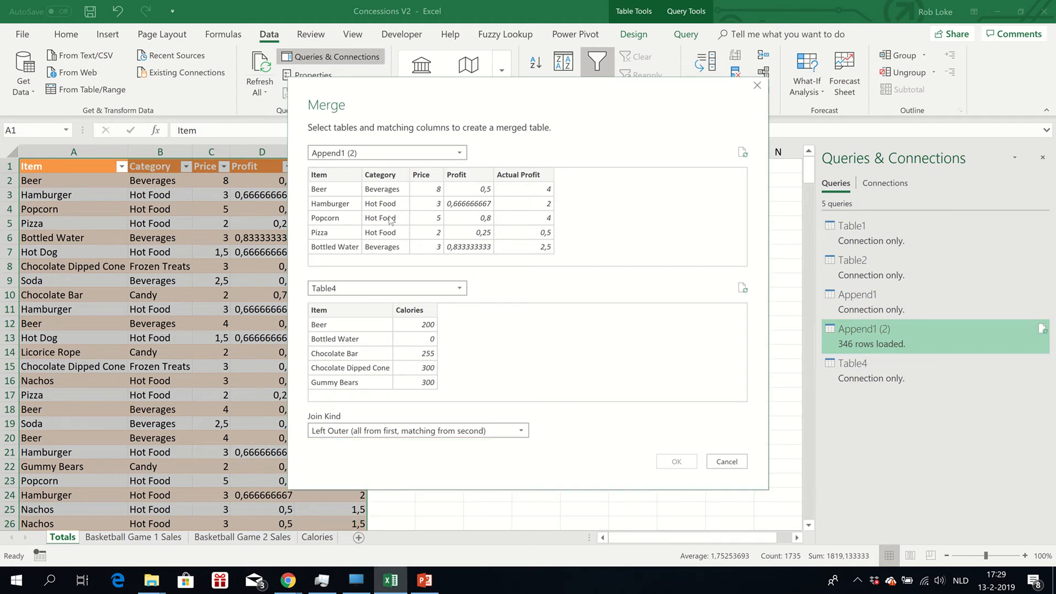
# - Match both tables on their Item columns with a Left Outer join and create the merged query
pyautogui.click(320, 174)
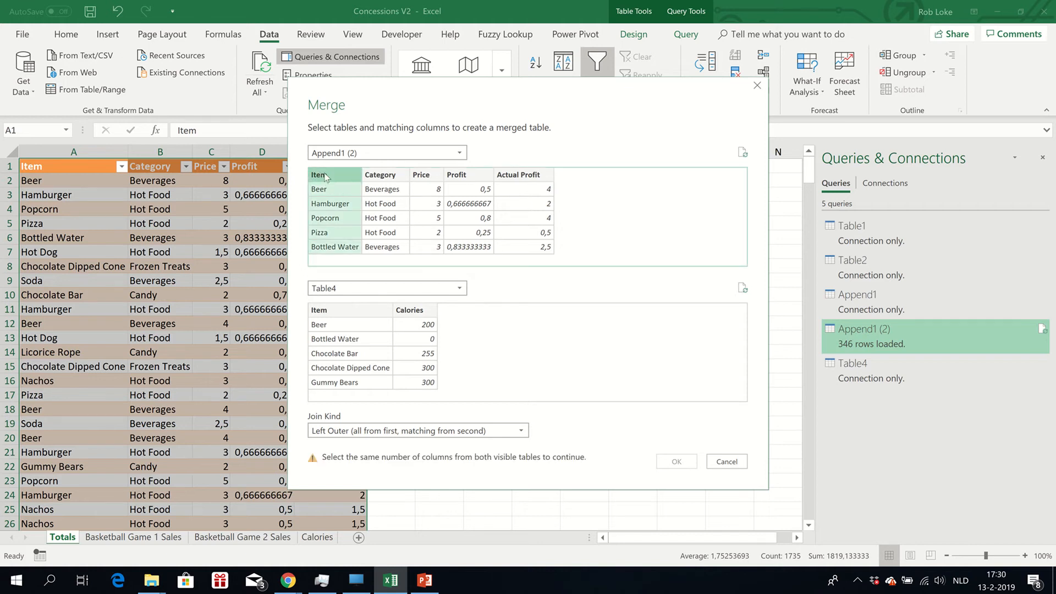
pyautogui.click(366, 311)
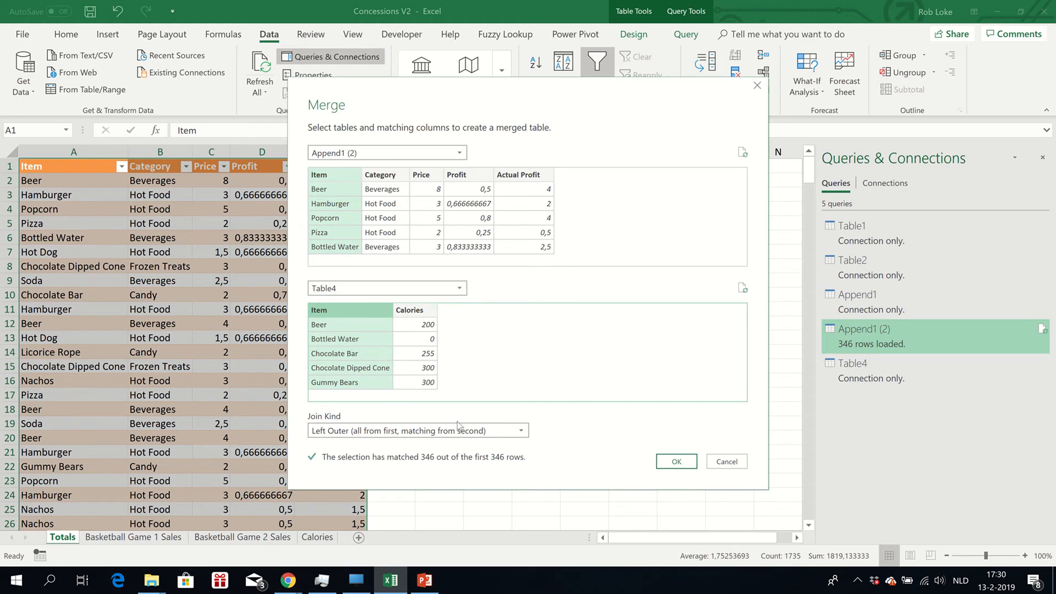
pyautogui.click(509, 435)
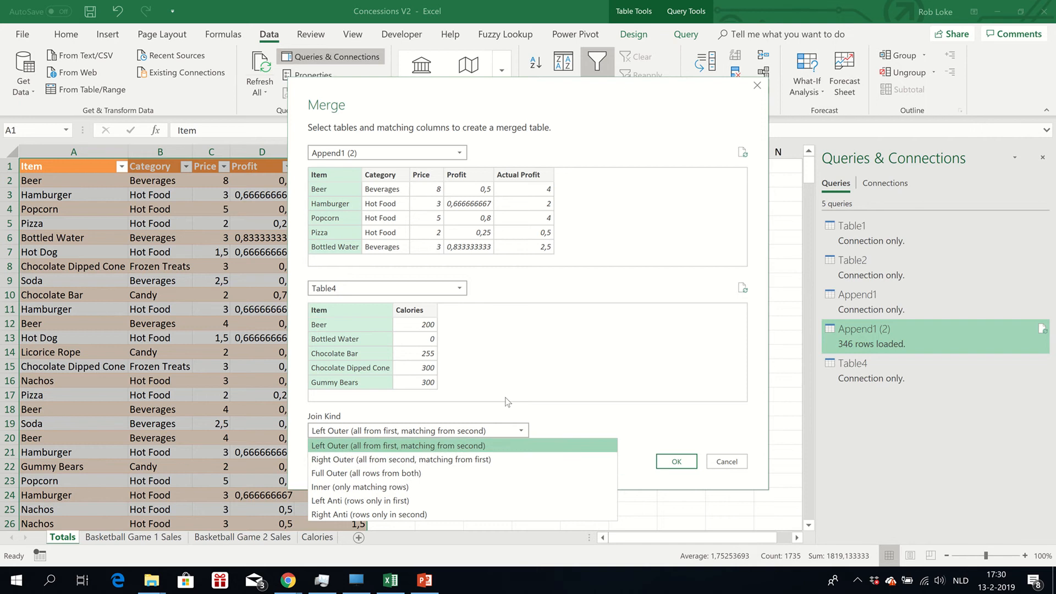
pyautogui.click(566, 369)
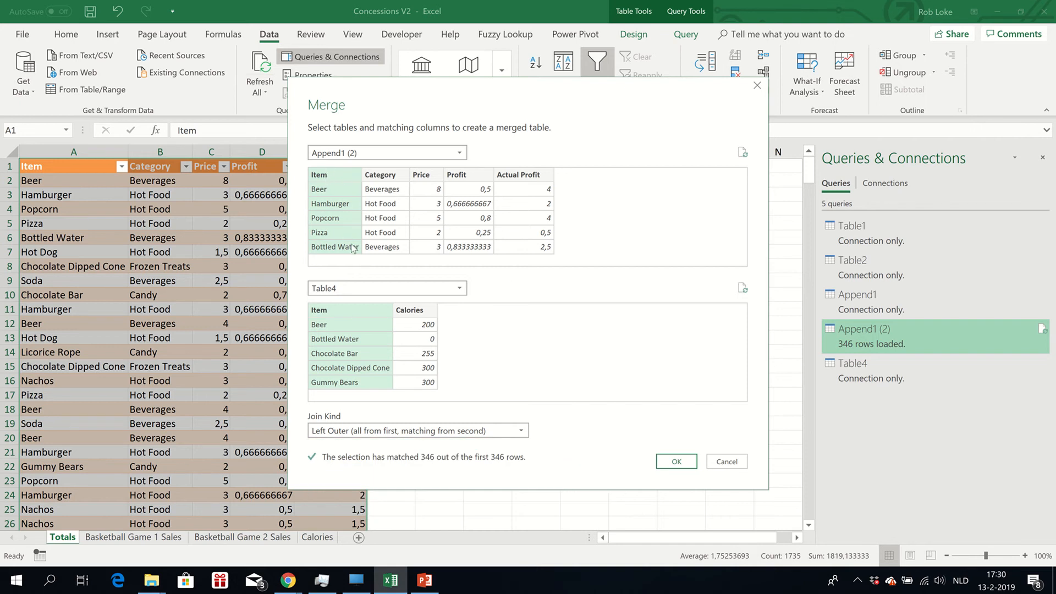
pyautogui.click(404, 434)
pyautogui.click(404, 434)
pyautogui.click(672, 465)
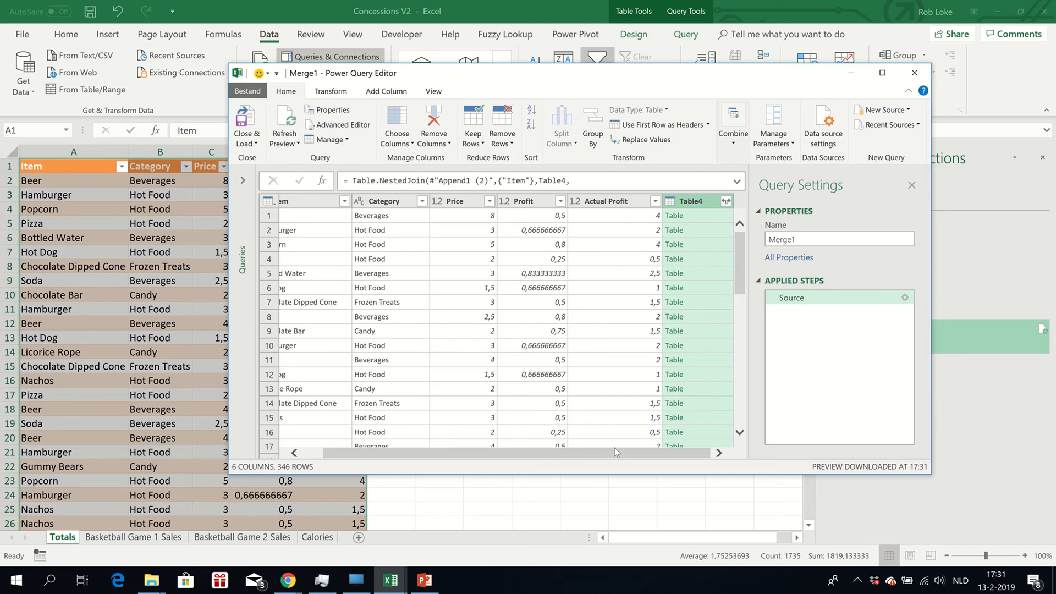
# - Expand the Table4 column to bring in only the Calories field, keeping the original column name as prefix
pyautogui.moveTo(615, 452); pyautogui.dragTo(525, 455)
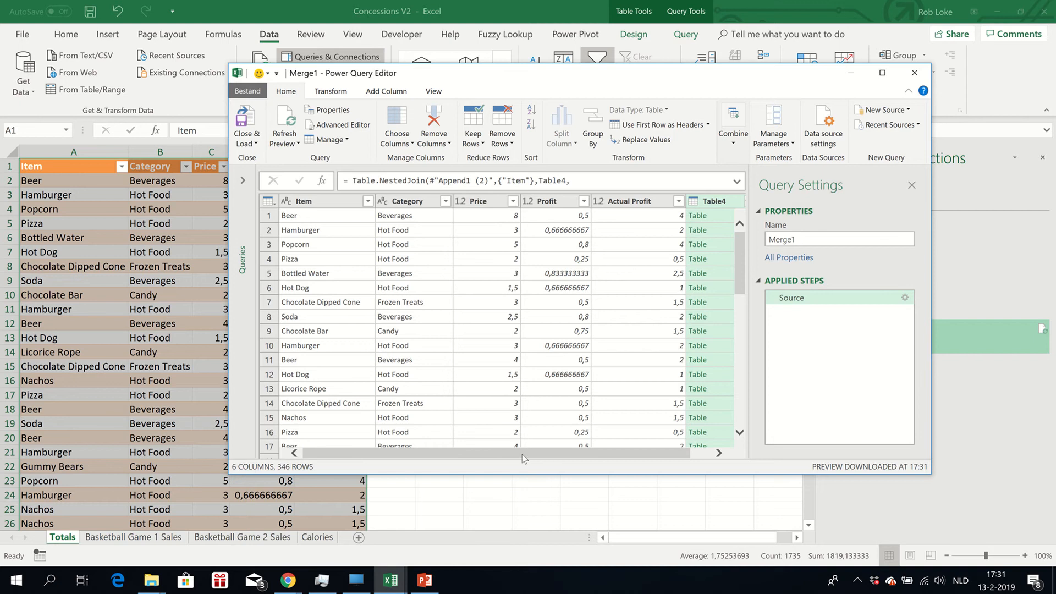
pyautogui.moveTo(522, 454); pyautogui.dragTo(567, 455)
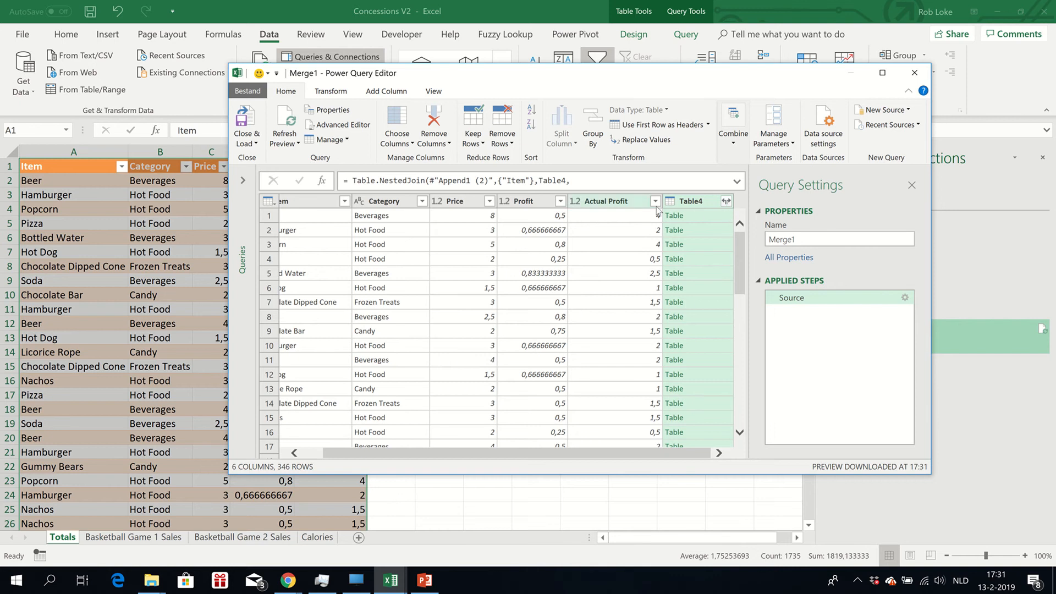
pyautogui.click(727, 201)
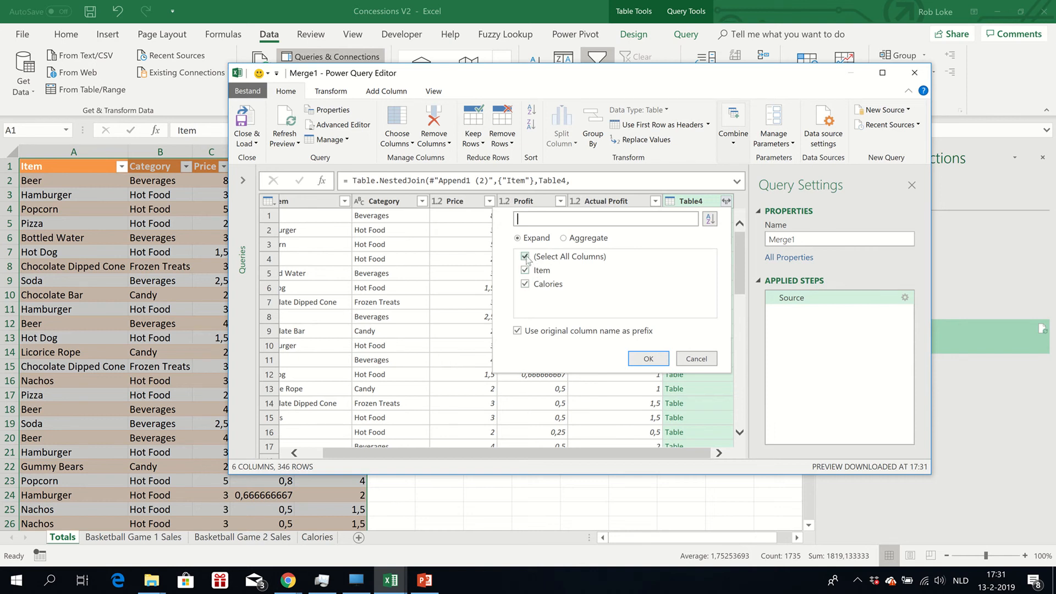
pyautogui.click(526, 285)
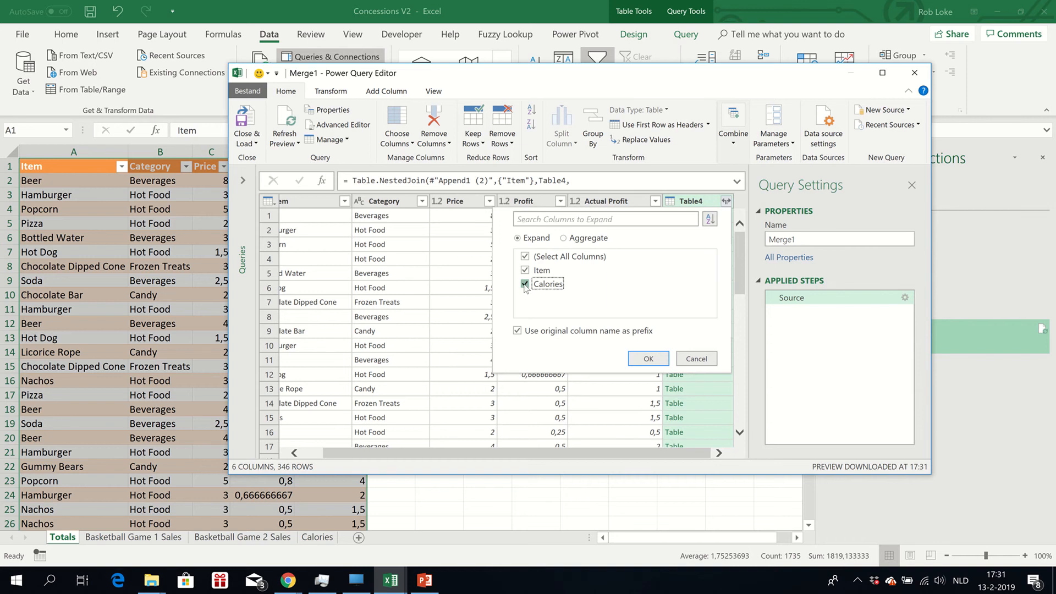
pyautogui.click(524, 284)
pyautogui.click(525, 258)
pyautogui.click(525, 283)
pyautogui.click(645, 360)
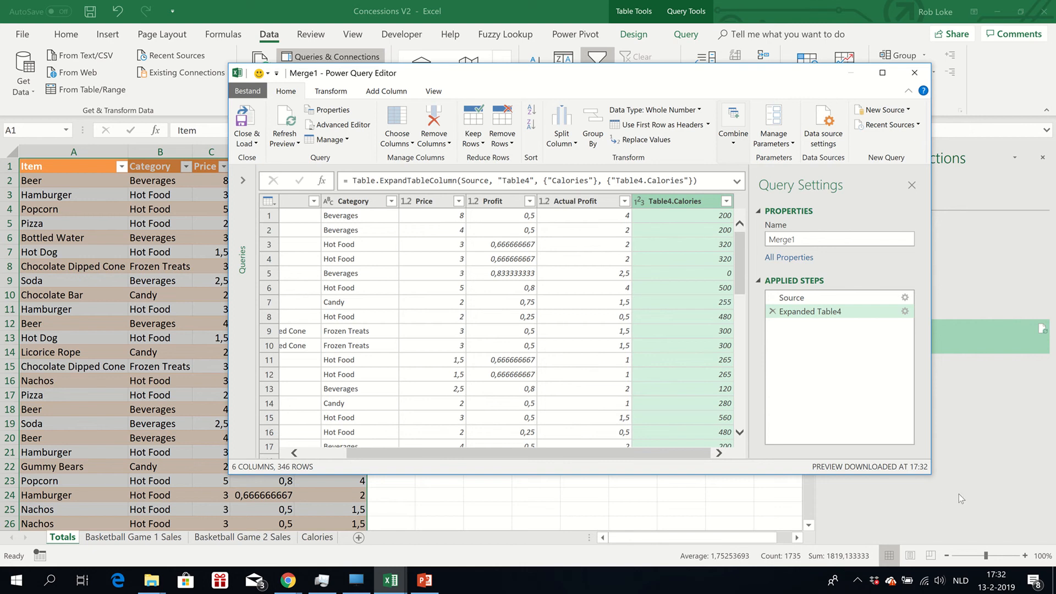
# - Close the editor and load the merged query as a table on a new worksheet
pyautogui.moveTo(935, 476); pyautogui.dragTo(1031, 477)
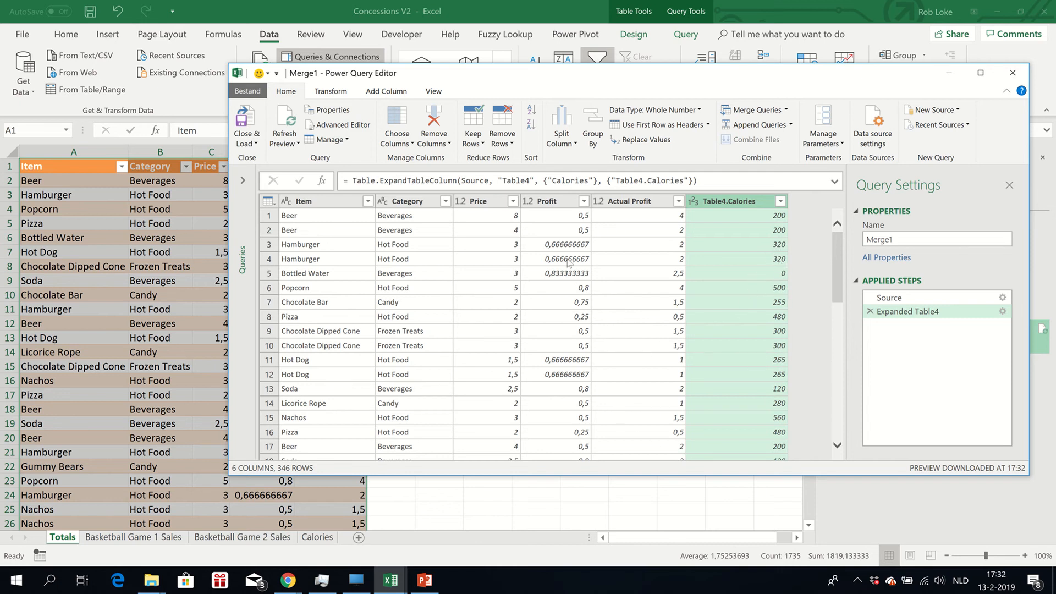
pyautogui.click(254, 144)
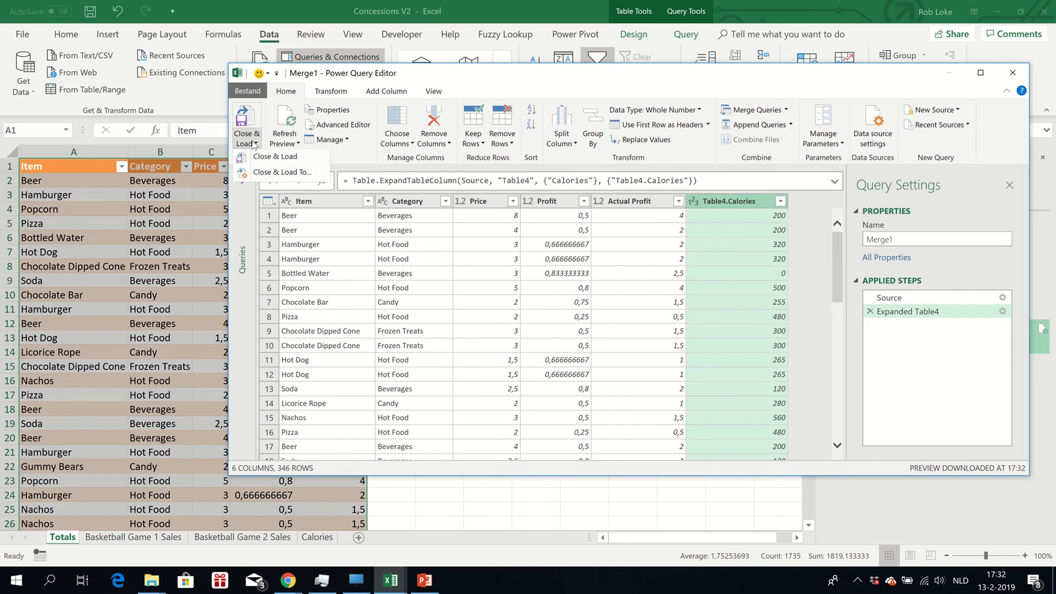
pyautogui.click(285, 173)
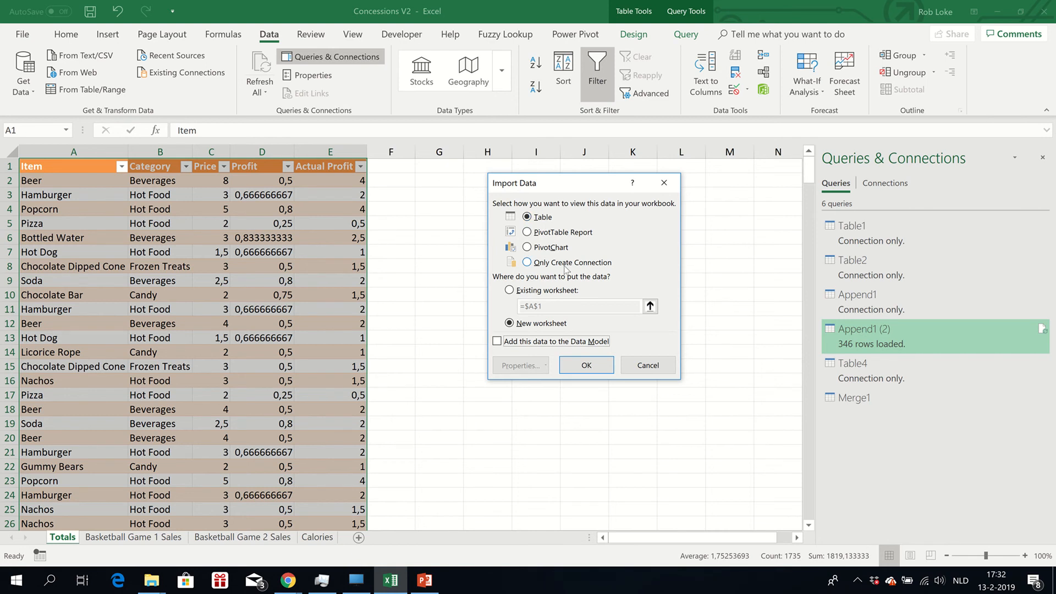
pyautogui.click(586, 365)
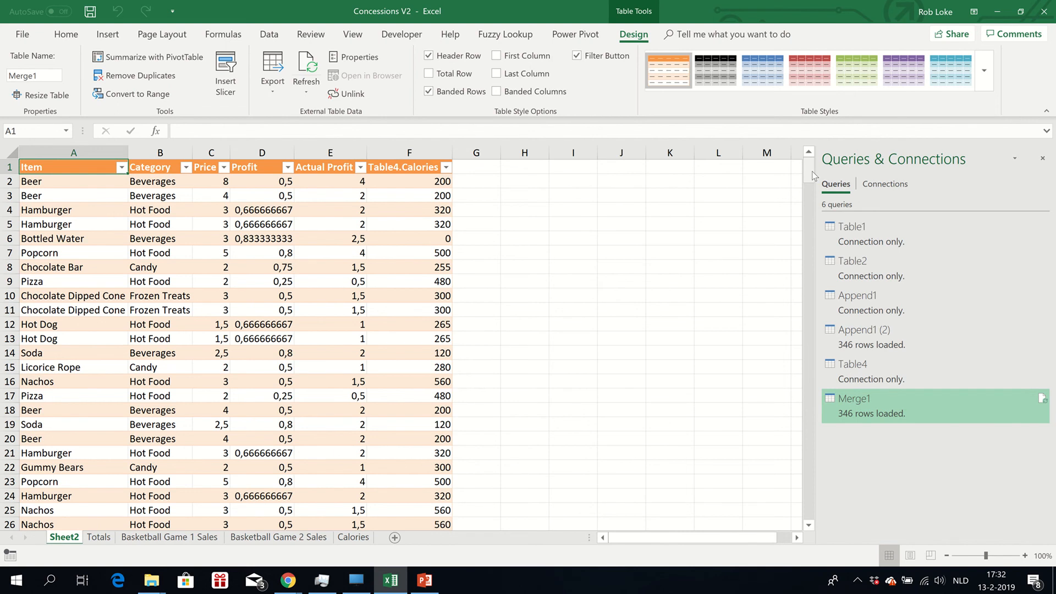
pyautogui.moveTo(811, 171); pyautogui.dragTo(811, 195)
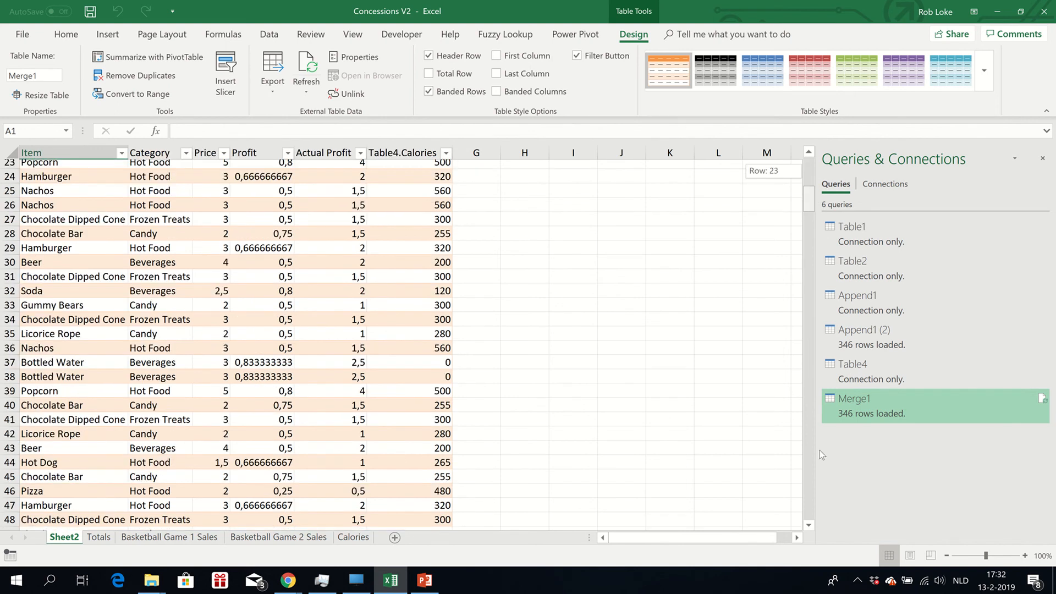
pyautogui.moveTo(821, 455); pyautogui.dragTo(791, 80)
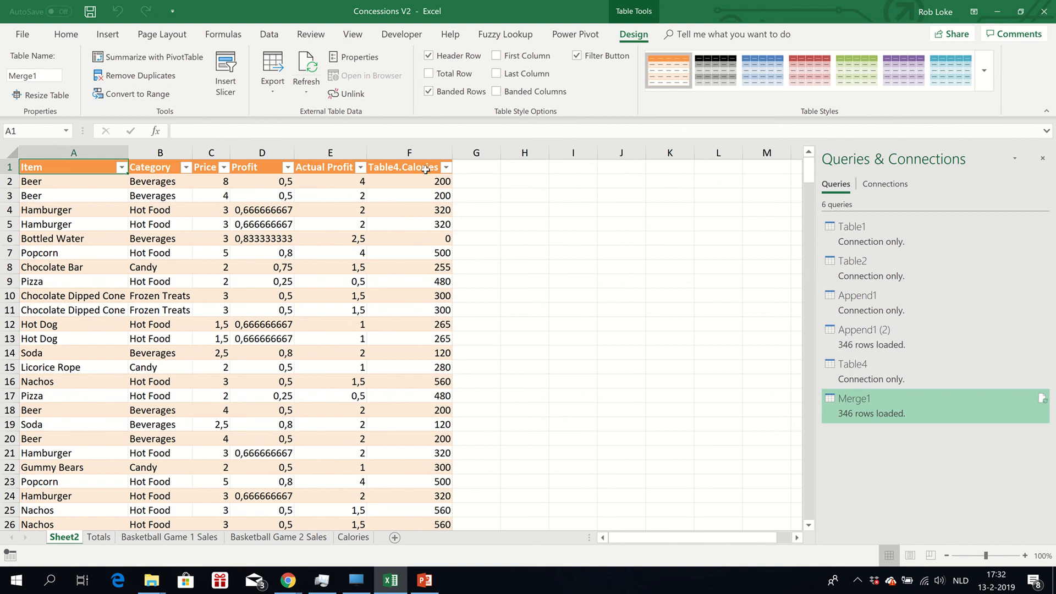
# - Rename the new sheet holding the merged table as TotalsWithCalories and save the workbook
pyautogui.click(353, 537)
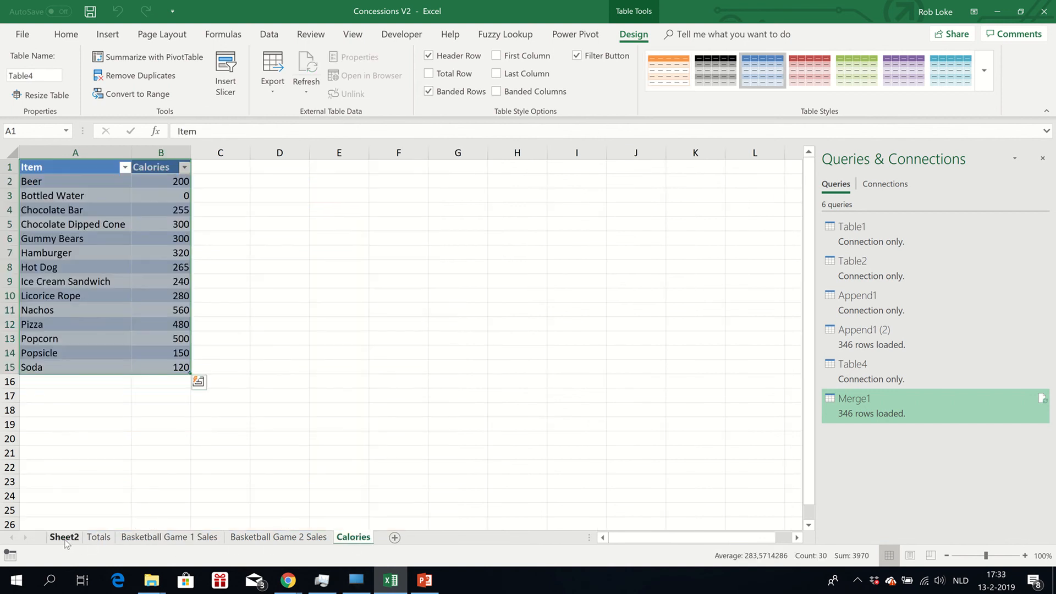
pyautogui.click(65, 541)
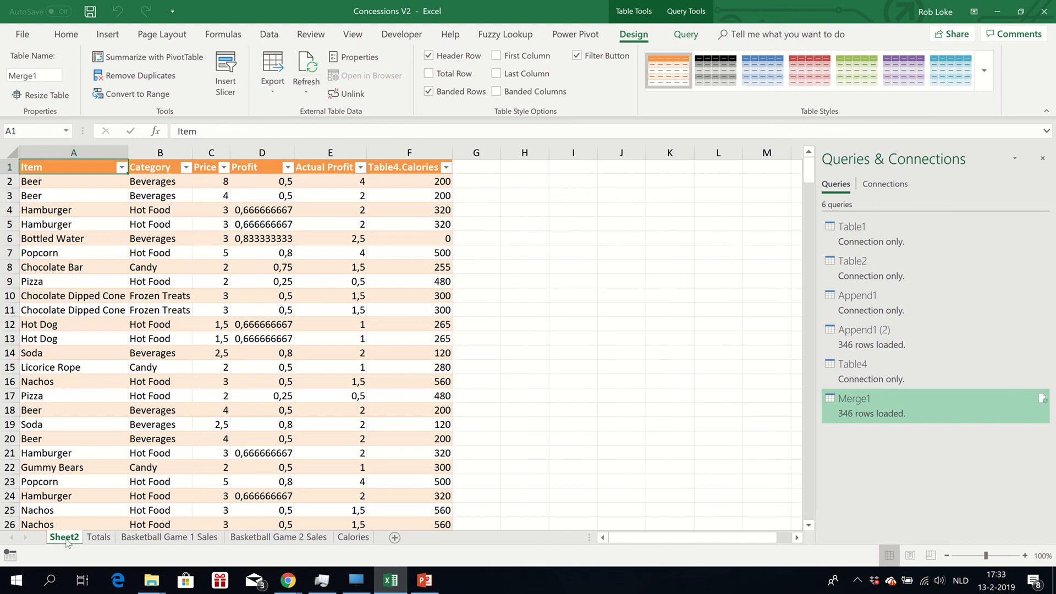
pyautogui.moveTo(70, 539); pyautogui.dragTo(90, 527)
pyautogui.write('Tto')
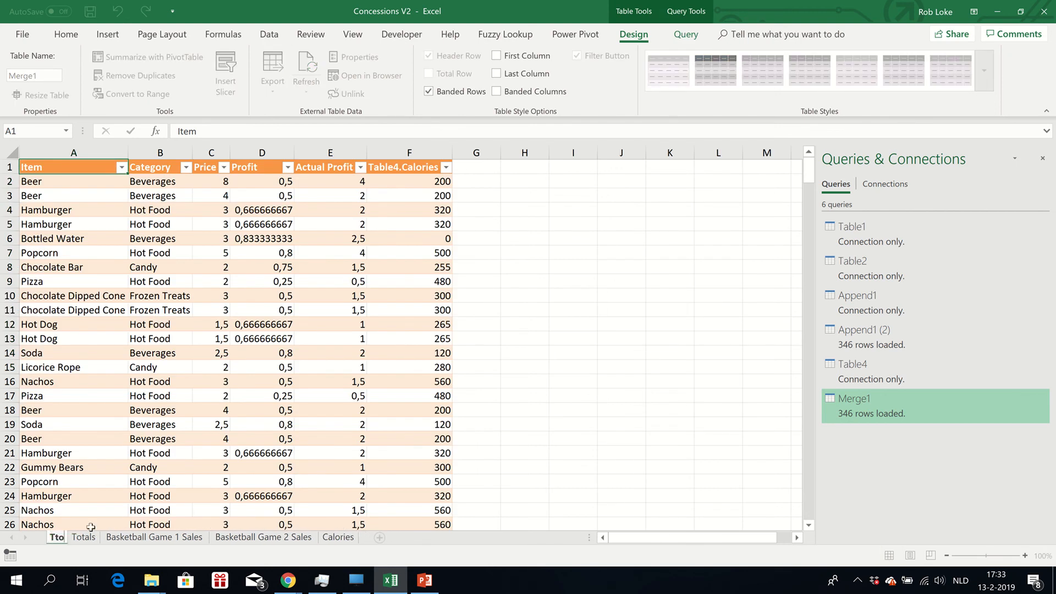
pyautogui.press('BackSpace')
pyautogui.press('BackSpace')
pyautogui.write('otal')
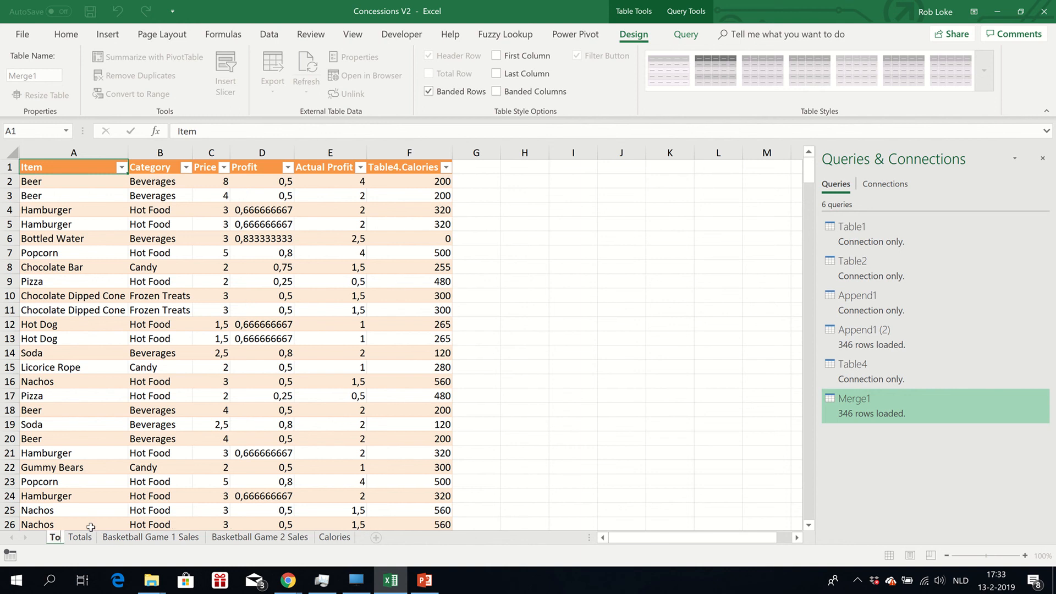
pyautogui.write('sWi')
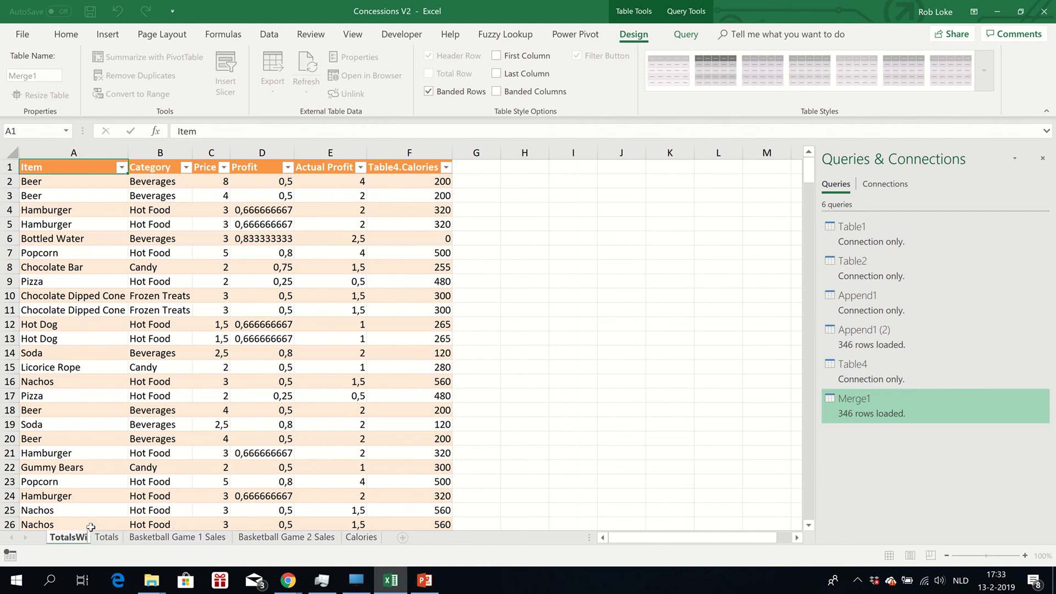
pyautogui.write('thCal')
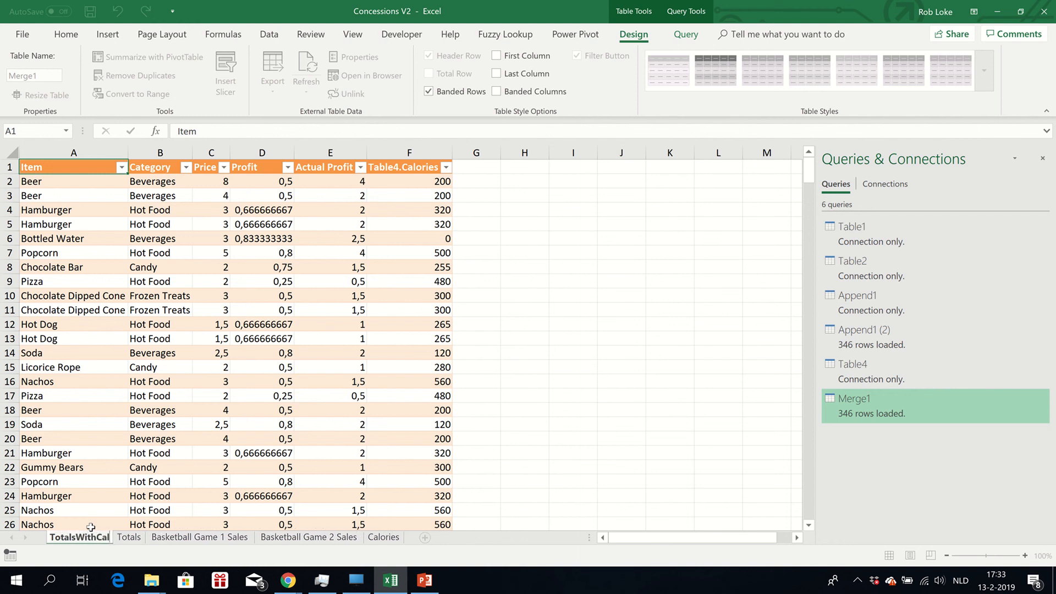
pyautogui.write('ories')
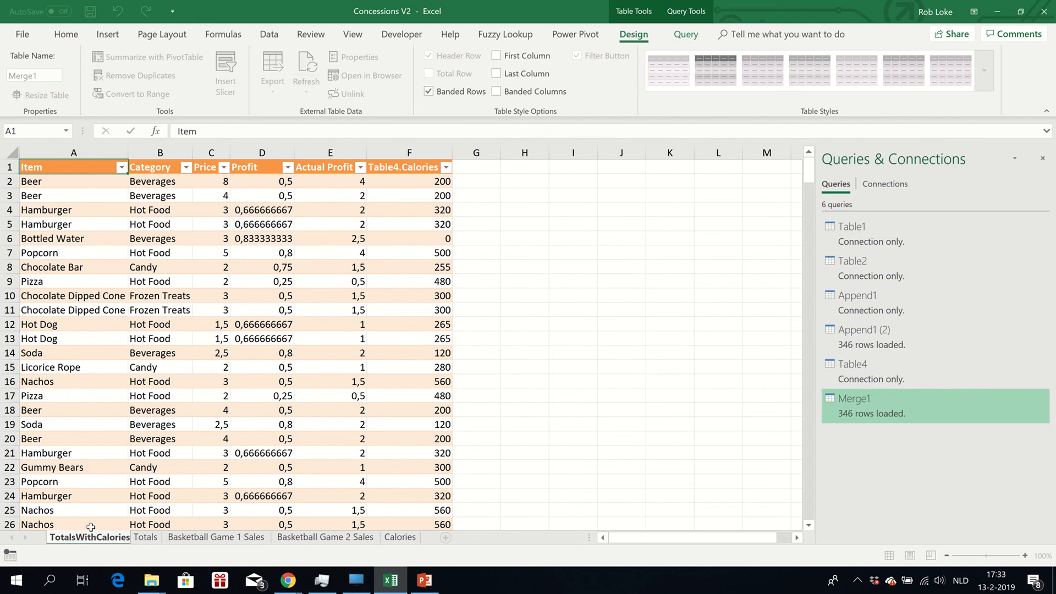
pyautogui.press('Return')
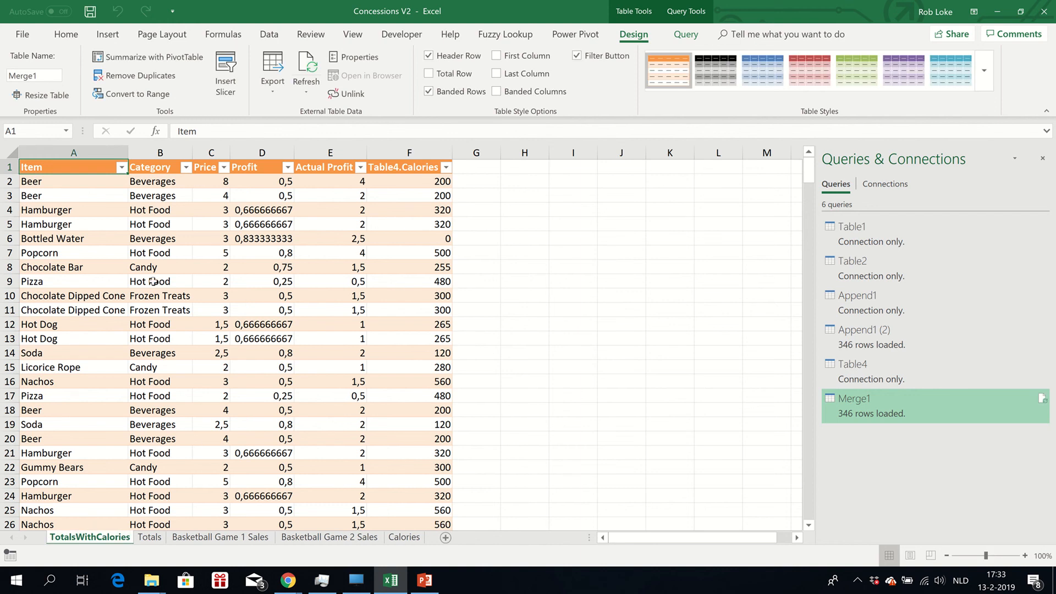
pyautogui.click(89, 12)
# - On the Calories sheet, set the calories for Beer in cell B2 to 201
pyautogui.click(404, 537)
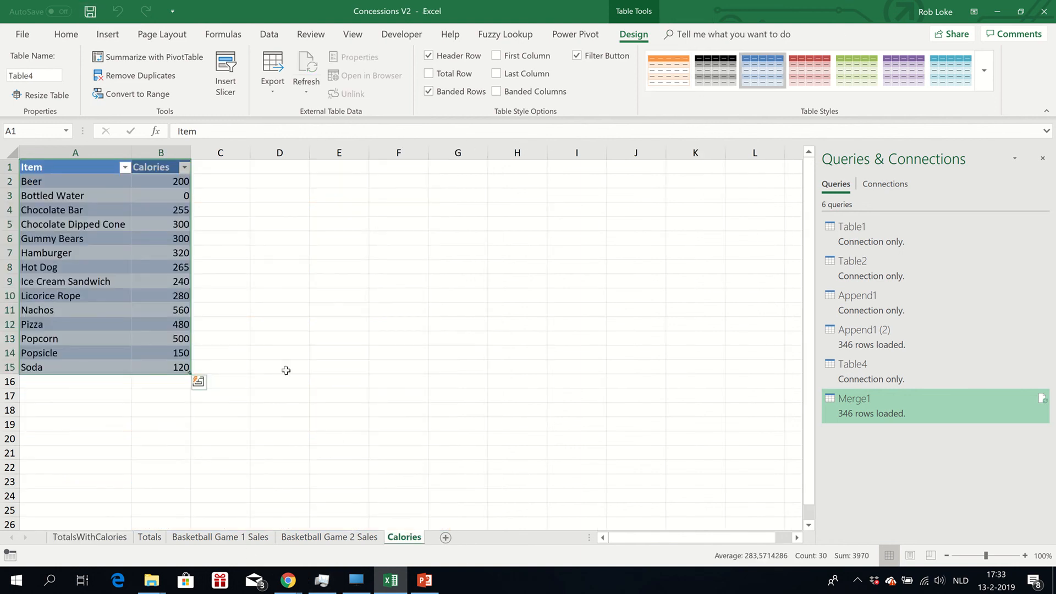
pyautogui.click(174, 181)
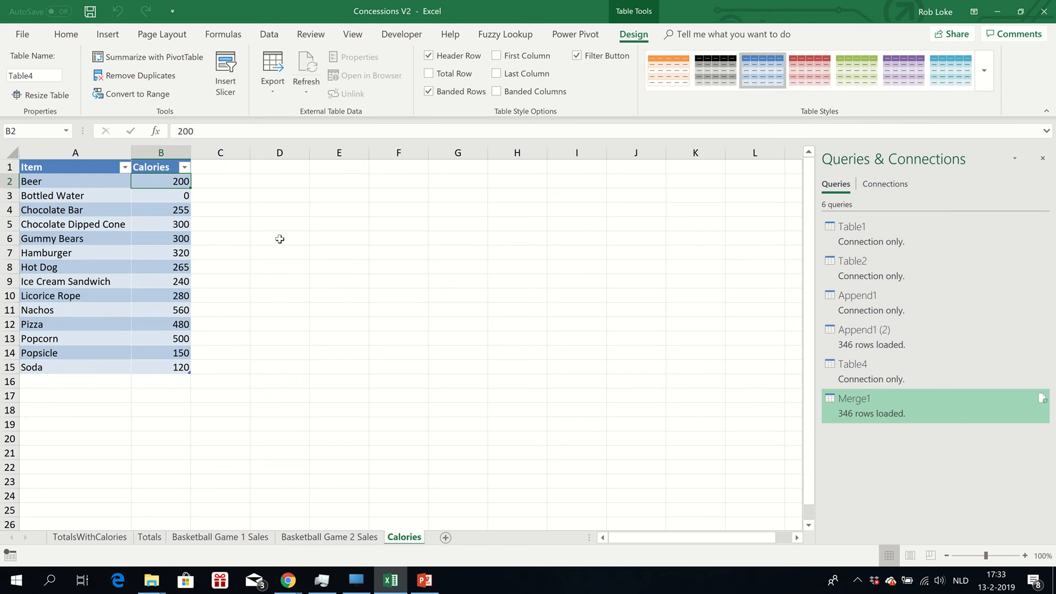
pyautogui.write('20')
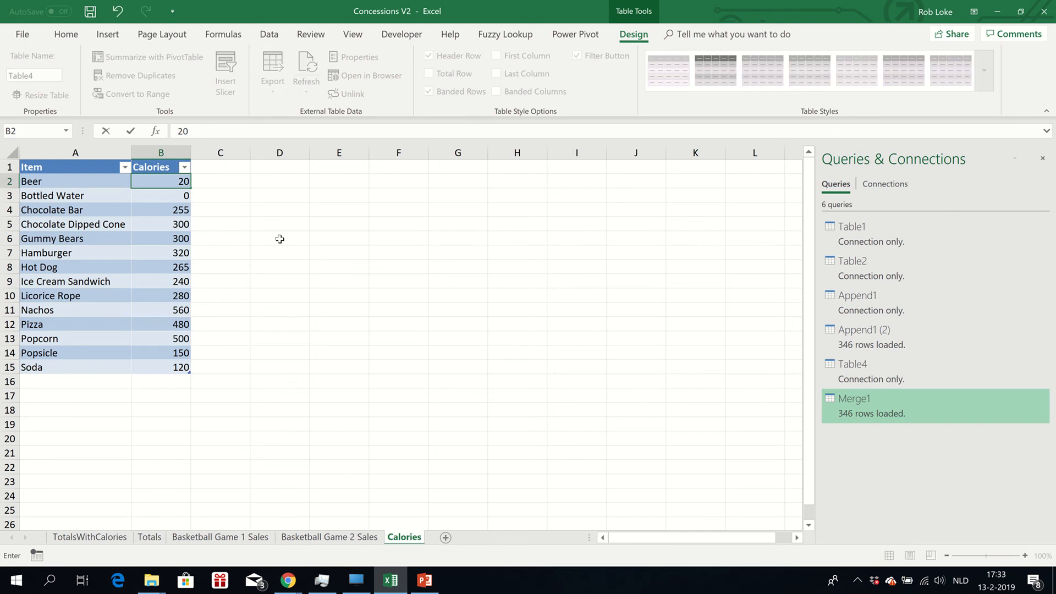
pyautogui.write('1')
pyautogui.press('Return')
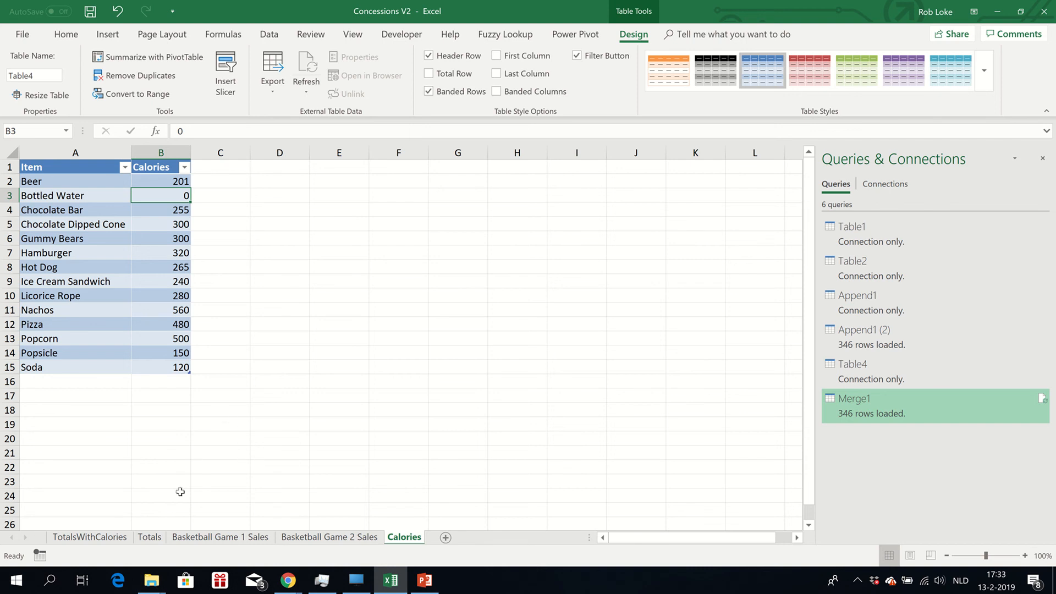
# - Return to the TotalsWithCalories sheet and refresh the Merge1 query to bring in the changed calories
pyautogui.click(97, 540)
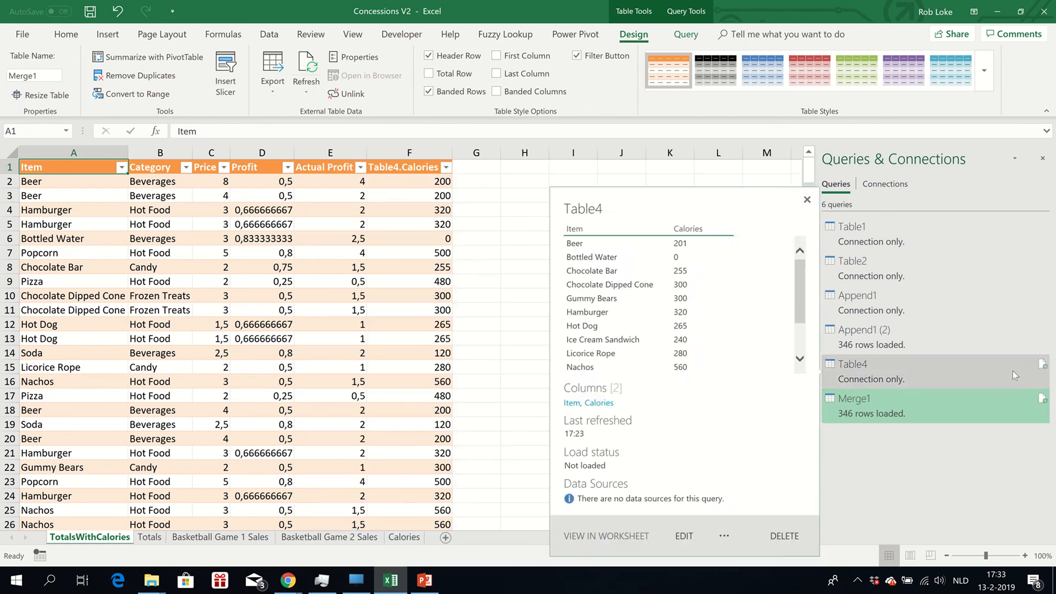
pyautogui.moveTo(1038, 411)
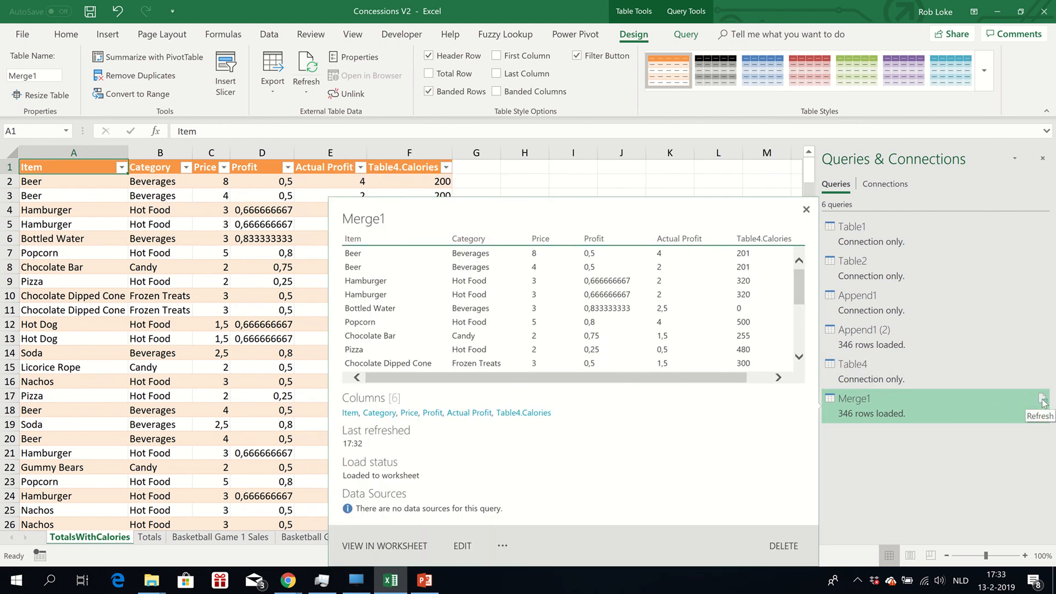
pyautogui.click(1042, 401)
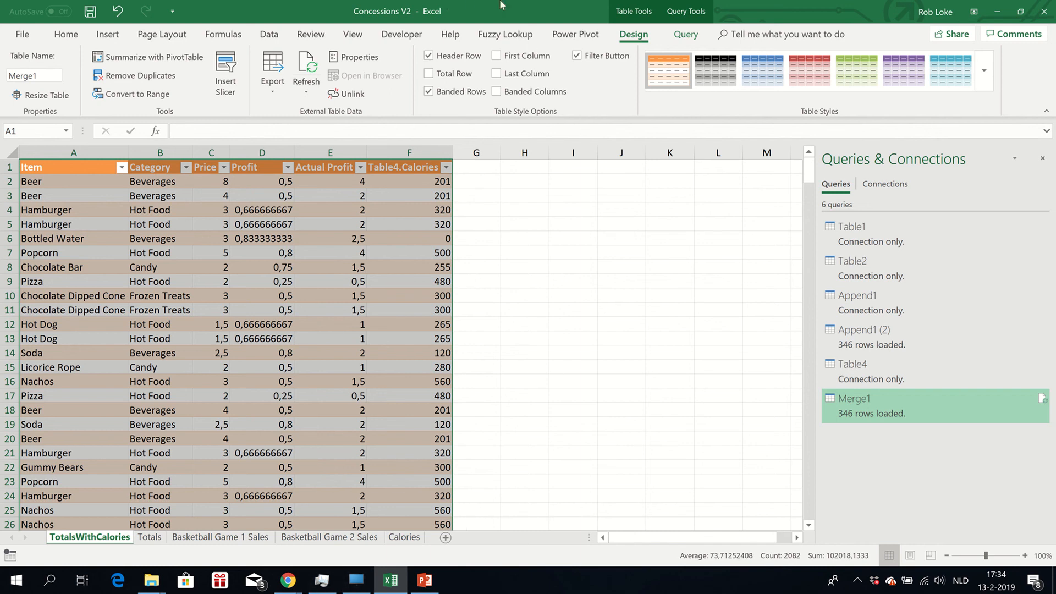
pyautogui.click(564, 257)
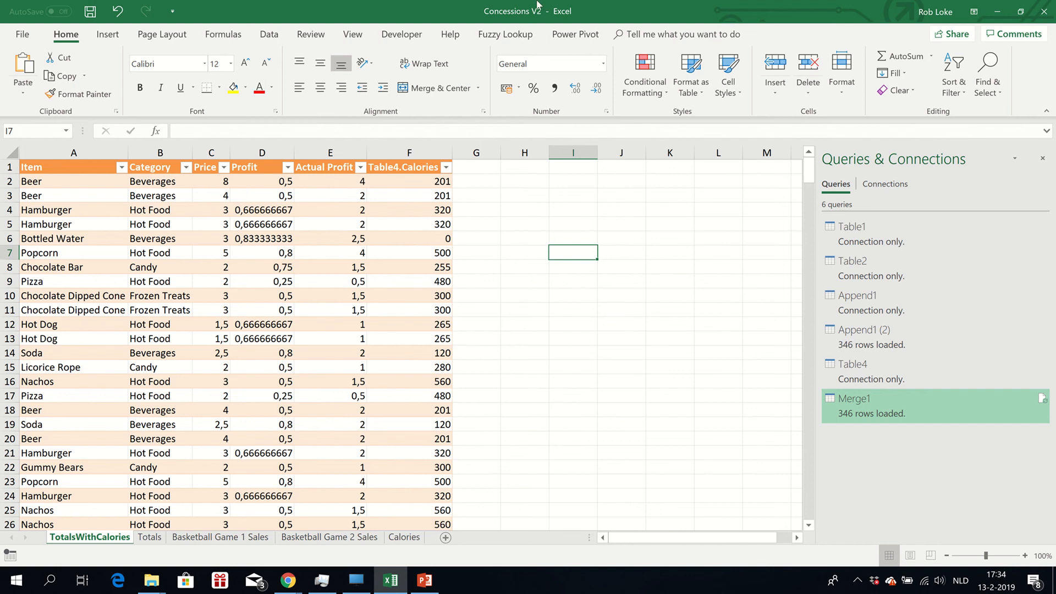
pyautogui.click(998, 12)
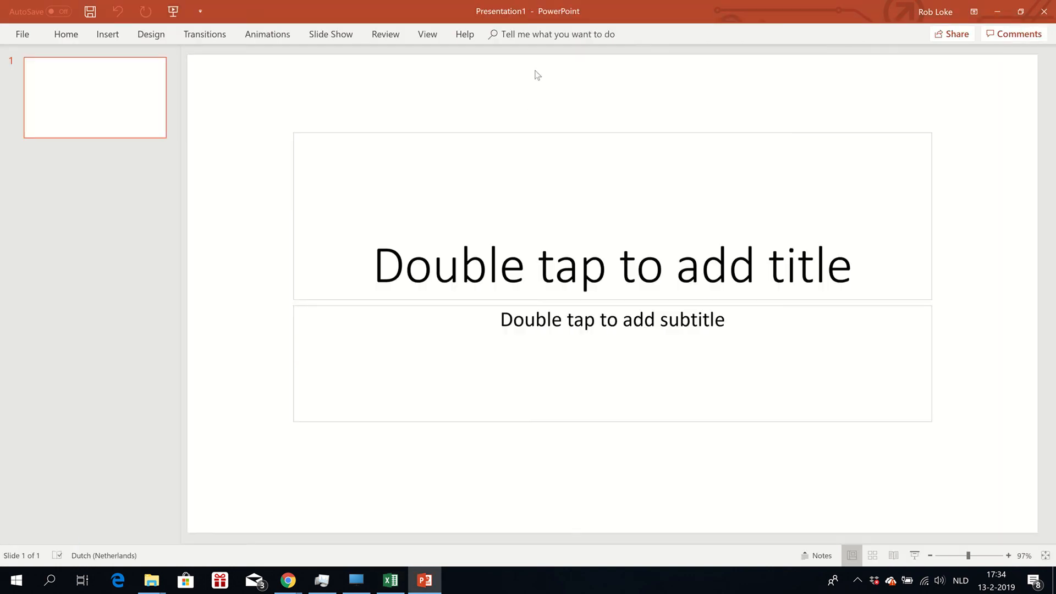
pyautogui.hotkey('alt', 'Tab')
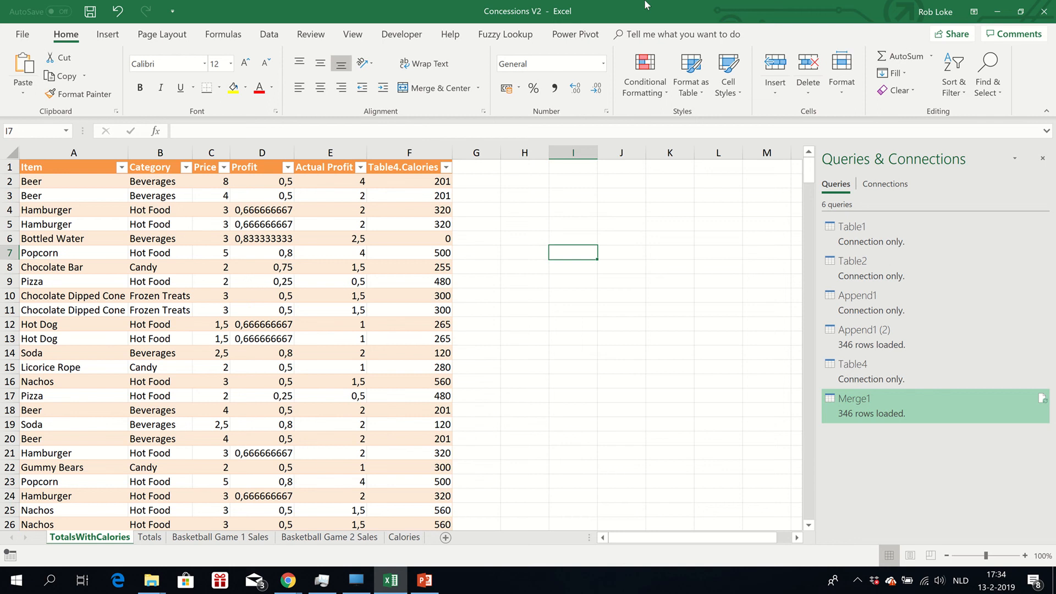